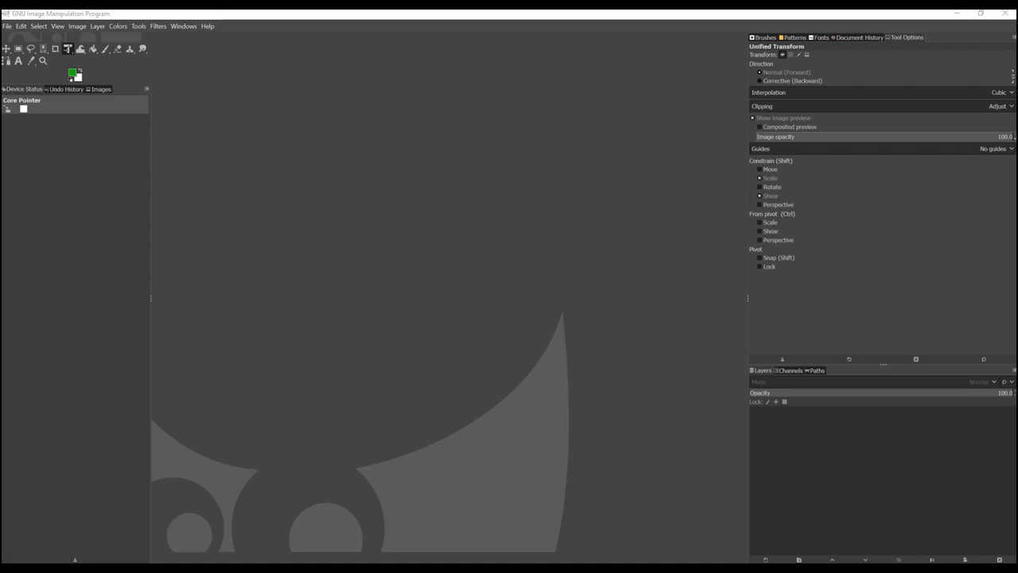
# View GIMP's version information from the Help menu, then close it
pyautogui.click(208, 26)
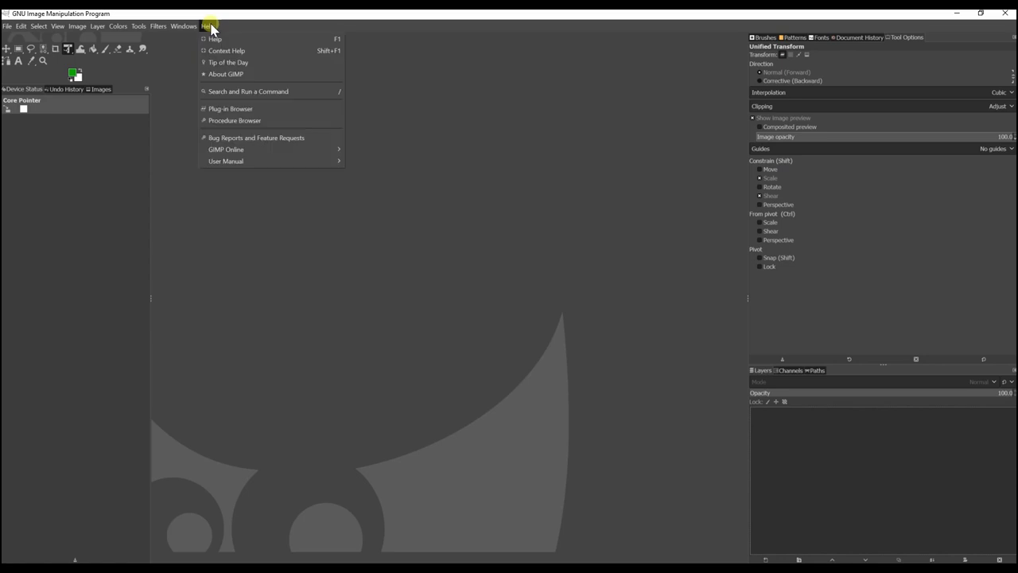
pyautogui.click(216, 73)
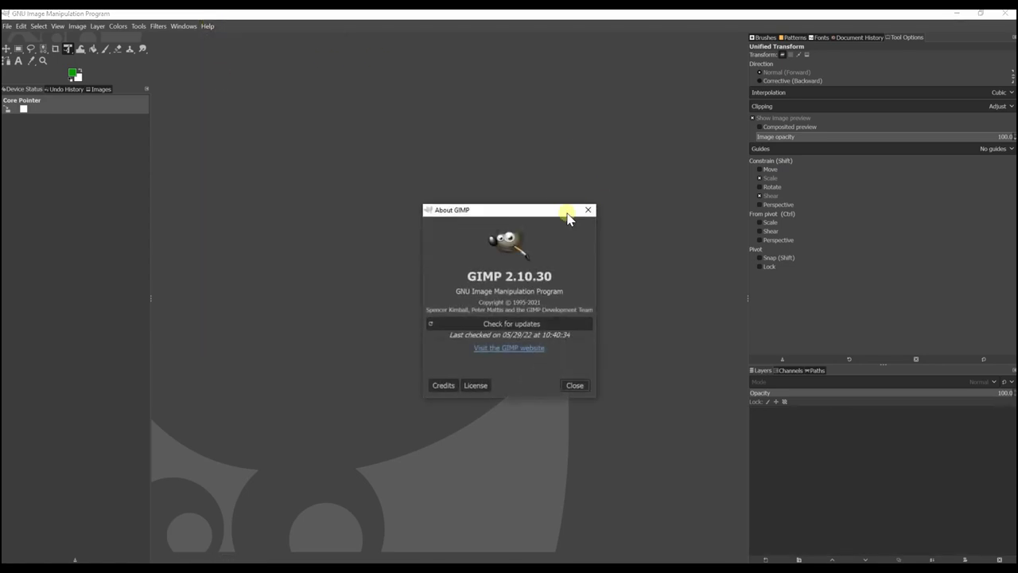
pyautogui.moveTo(519, 211); pyautogui.dragTo(429, 150)
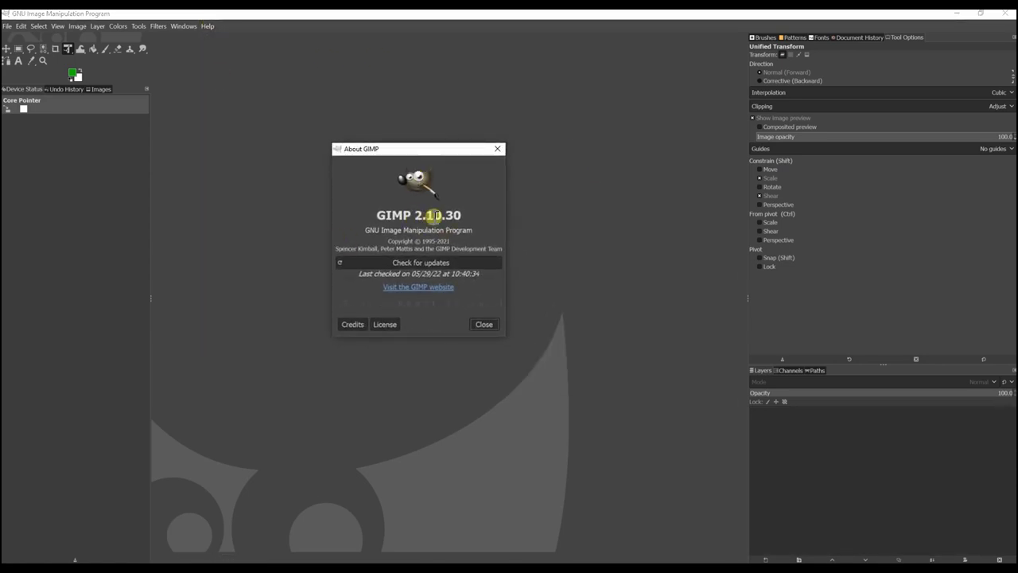
pyautogui.click(484, 324)
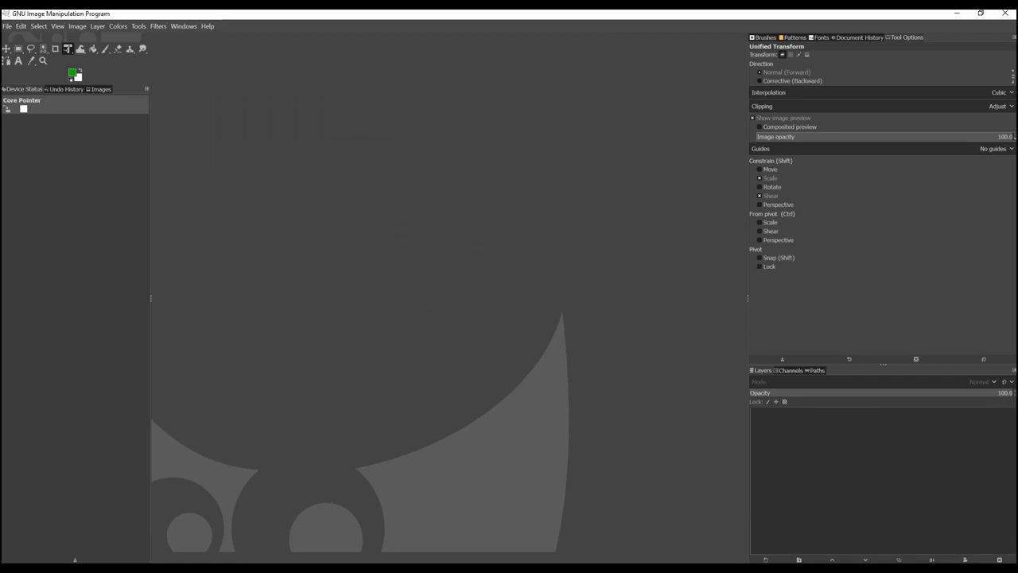
# Open background.exr from phoenix_singles and list its Red, Green, Blue and Alpha channels
pyautogui.click(7, 26)
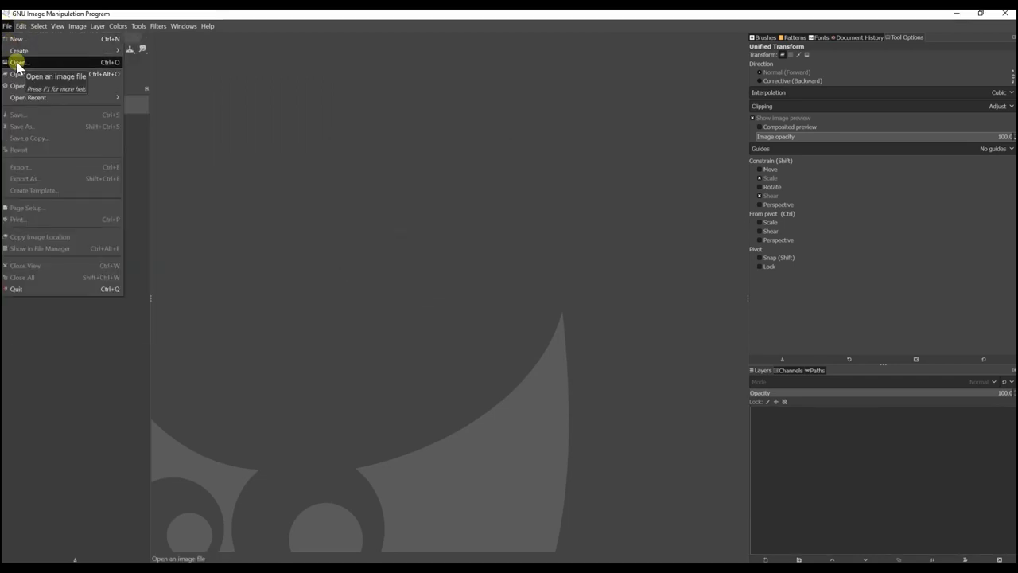
pyautogui.click(17, 63)
pyautogui.moveTo(525, 189); pyautogui.dragTo(438, 128)
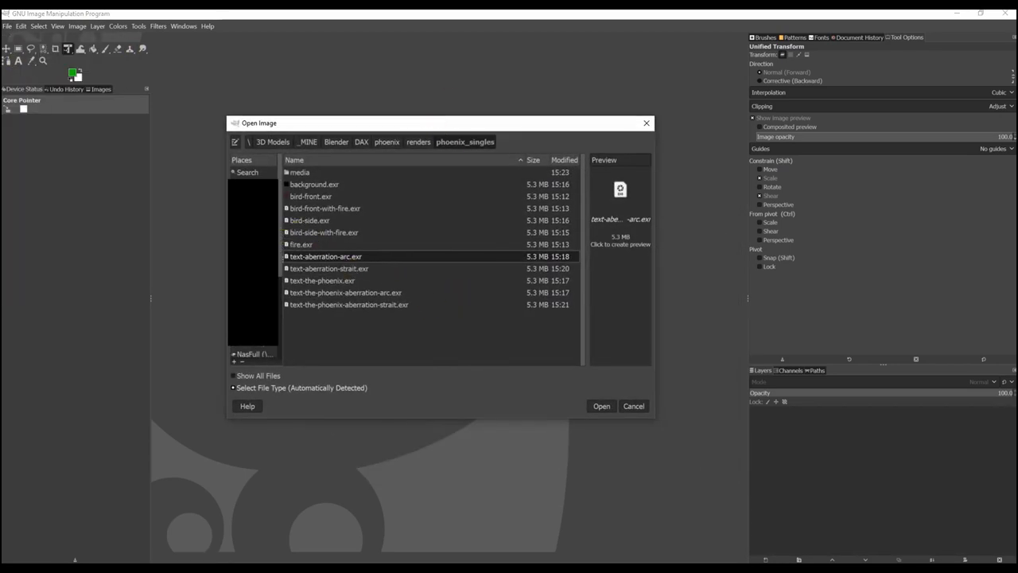
pyautogui.doubleClick(308, 185)
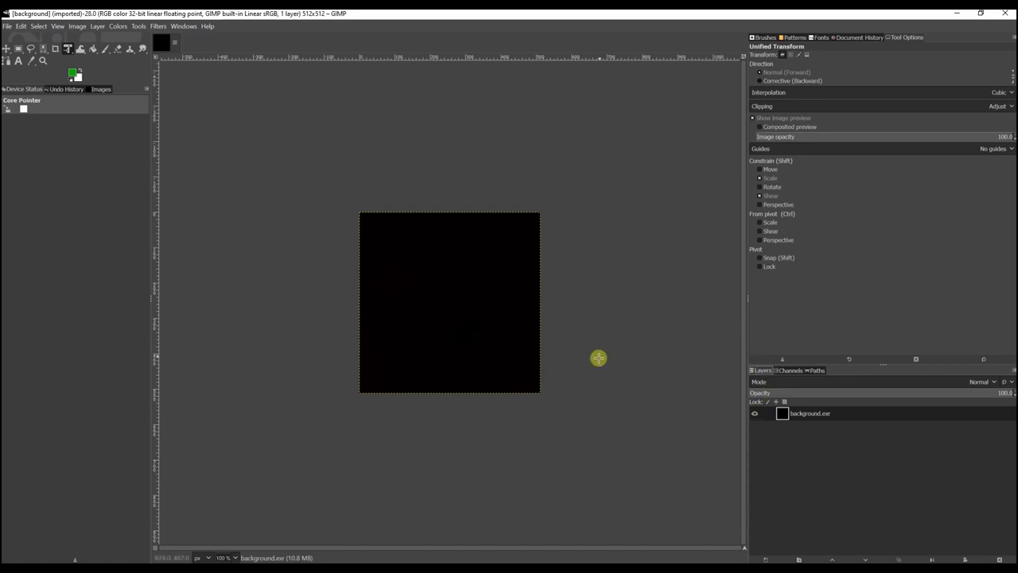
pyautogui.click(784, 370)
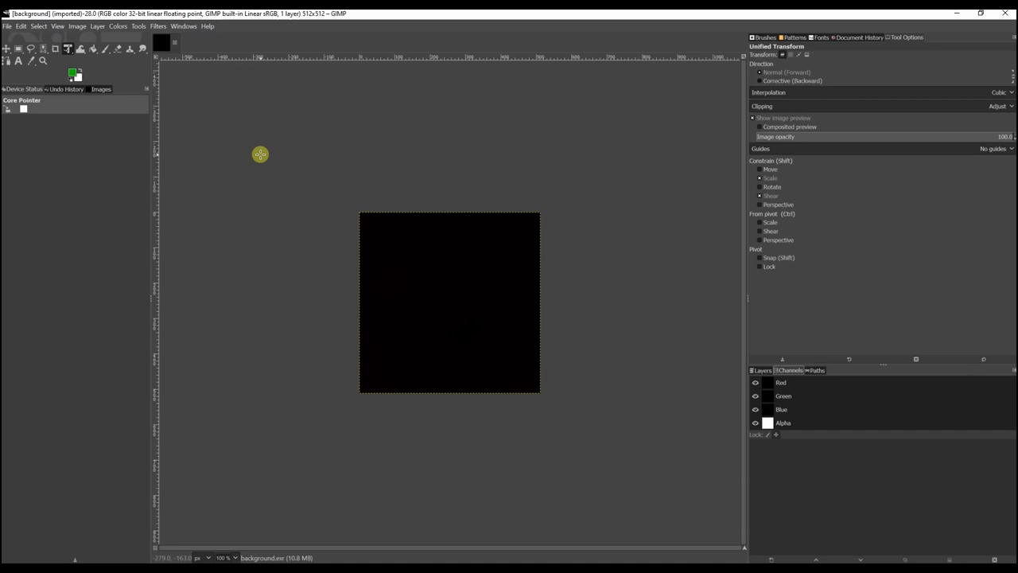
# Add a new transparent-filled layer named Layer above background.exr in the Layers dock
pyautogui.click(761, 371)
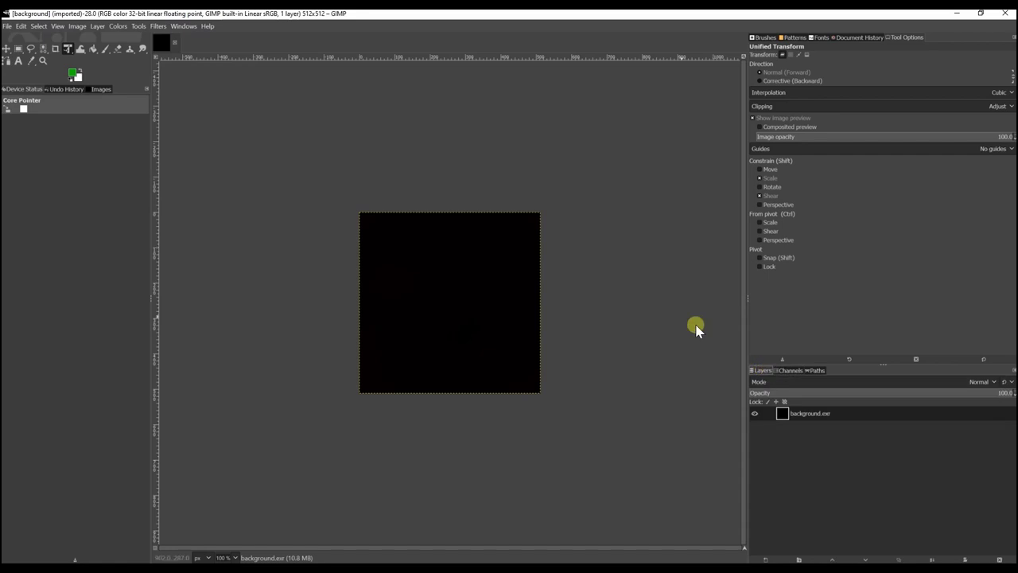
pyautogui.click(765, 560)
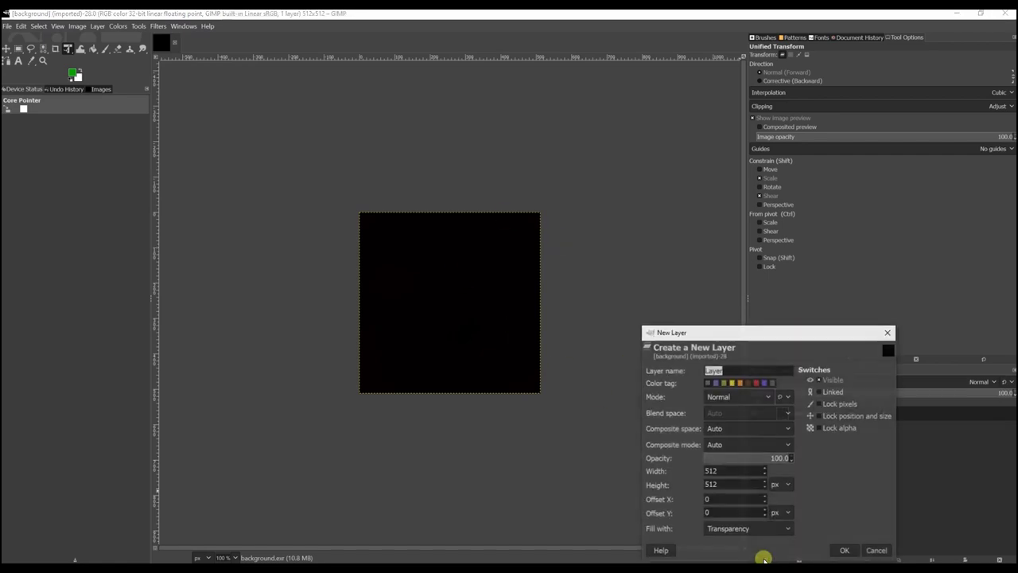
pyautogui.click(846, 553)
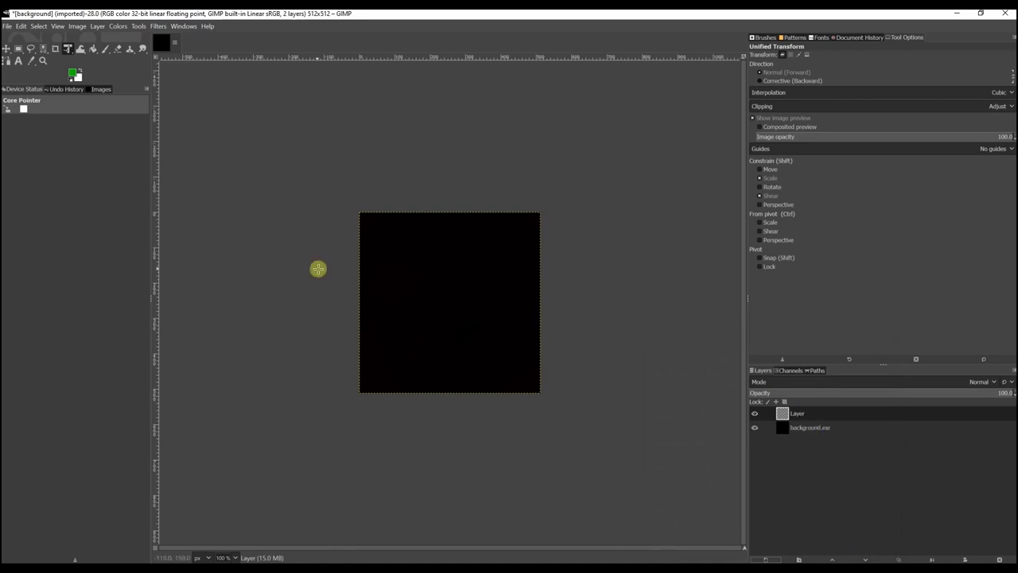
# Open bird-front.exr, the red phoenix on transparency, from phoenix_singles as a second image
pyautogui.click(20, 25)
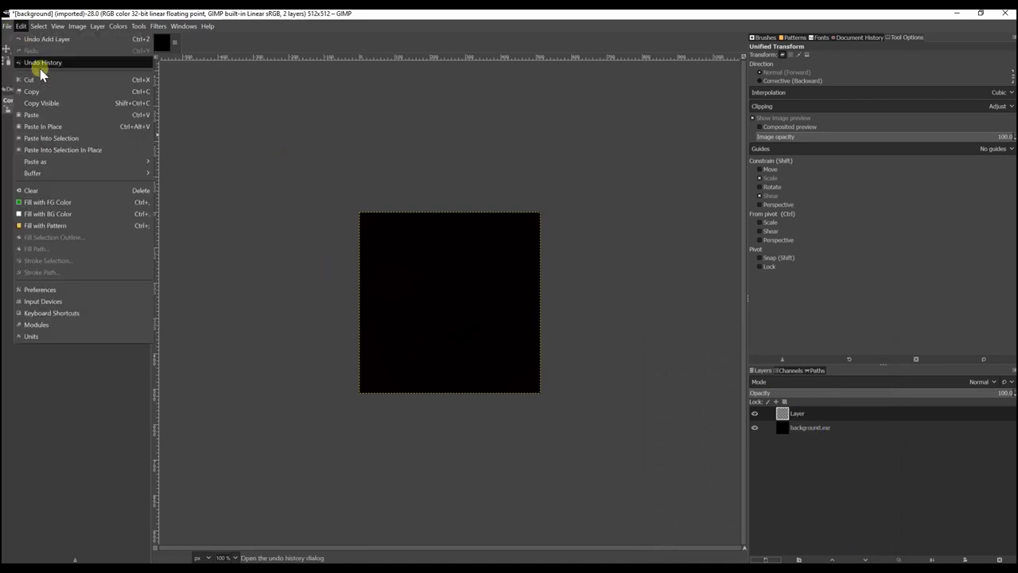
pyautogui.moveTo(7, 26)
pyautogui.click(24, 63)
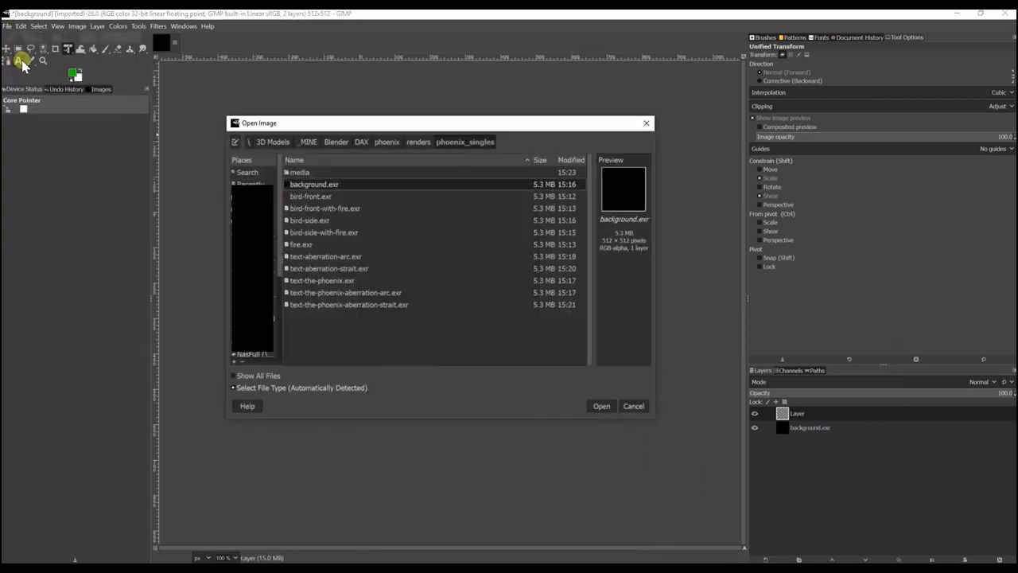
pyautogui.click(299, 197)
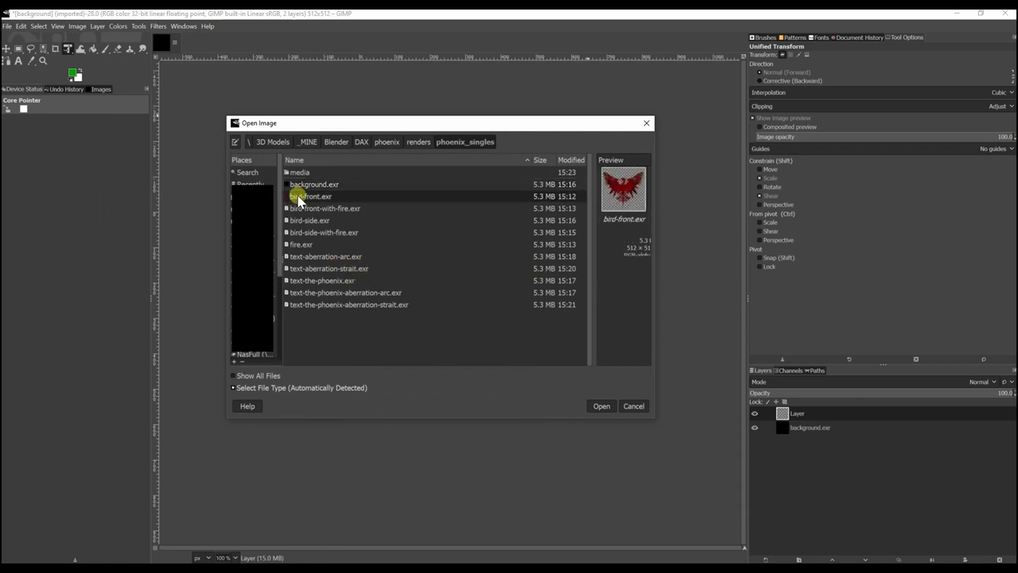
pyautogui.doubleClick(299, 197)
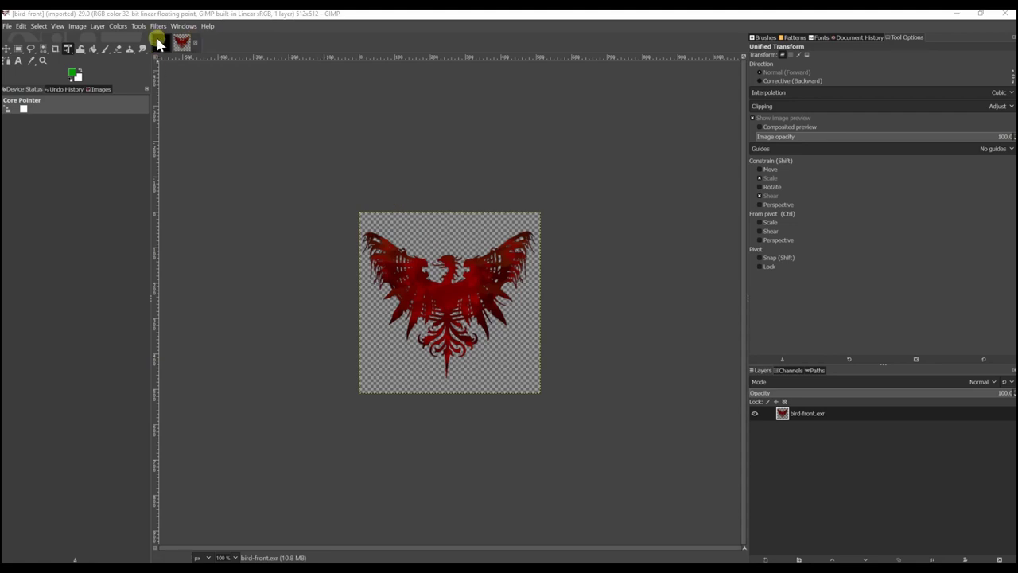
pyautogui.click(160, 44)
# Copy the phoenix from bird-front.exr and paste it onto the black background image
pyautogui.click(189, 45)
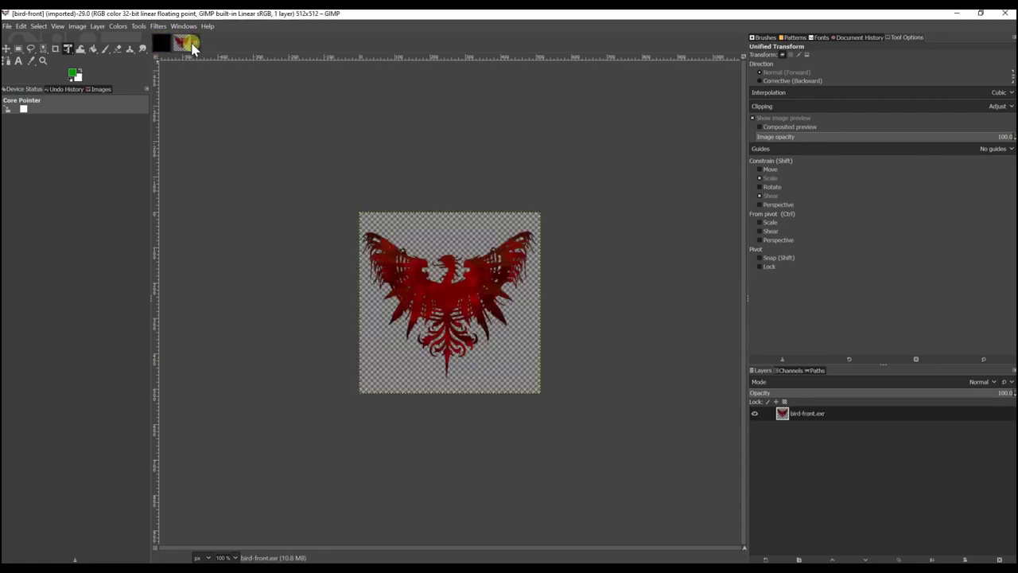
pyautogui.click(348, 207)
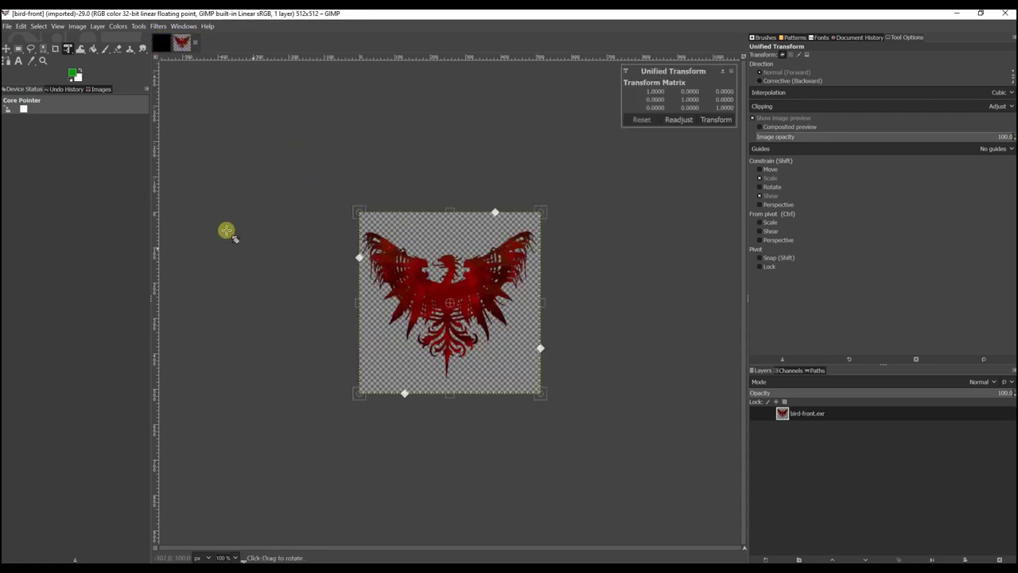
pyautogui.click(6, 49)
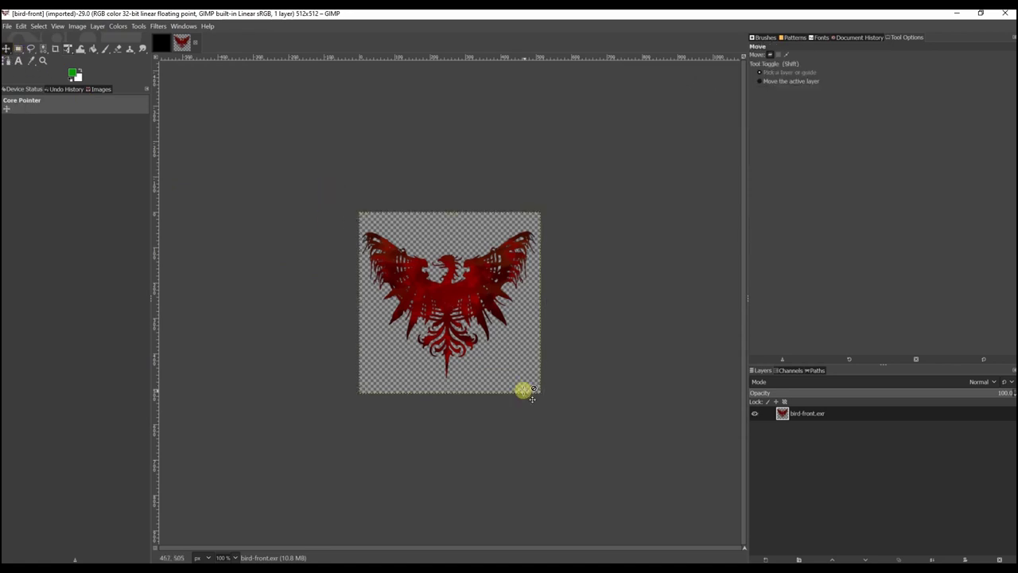
pyautogui.click(420, 300)
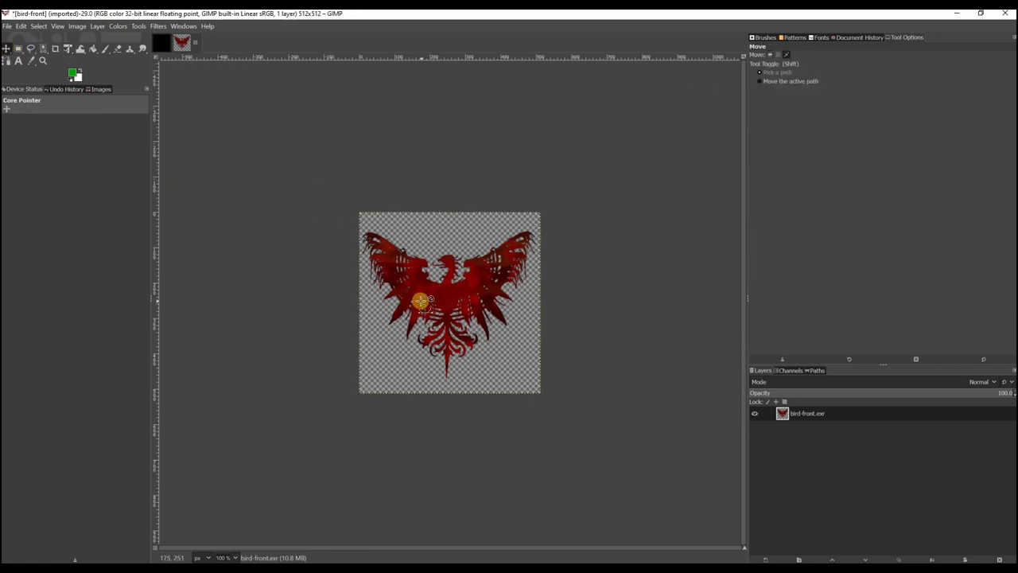
pyautogui.hotkey('ctrl', 'c')
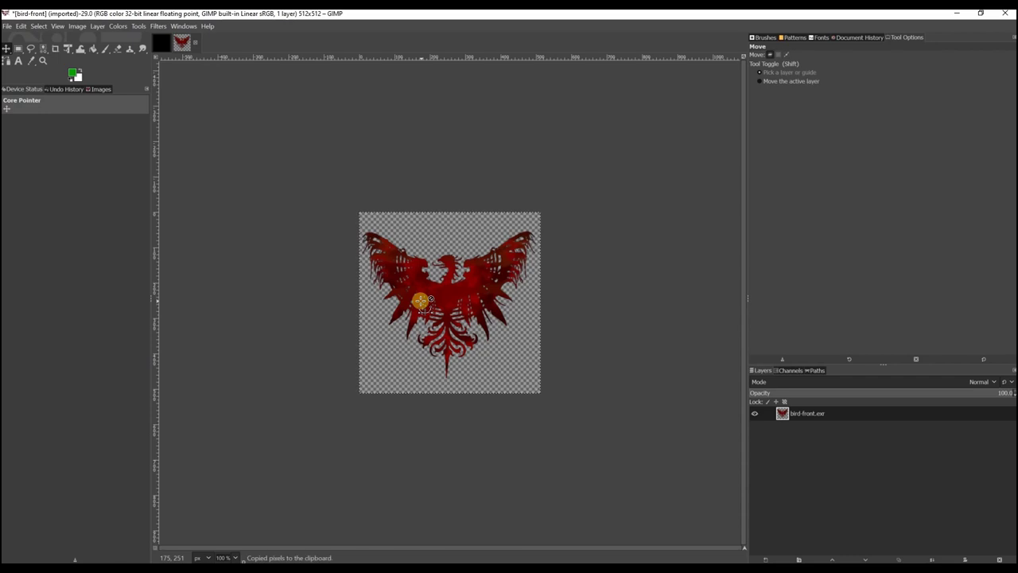
pyautogui.click(162, 42)
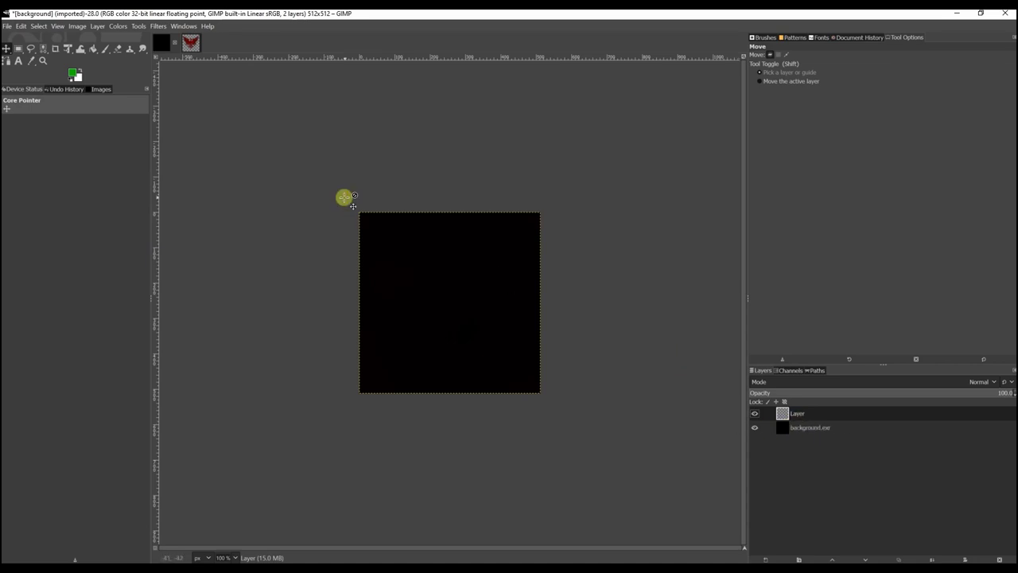
pyautogui.hotkey('ctrl', 'v')
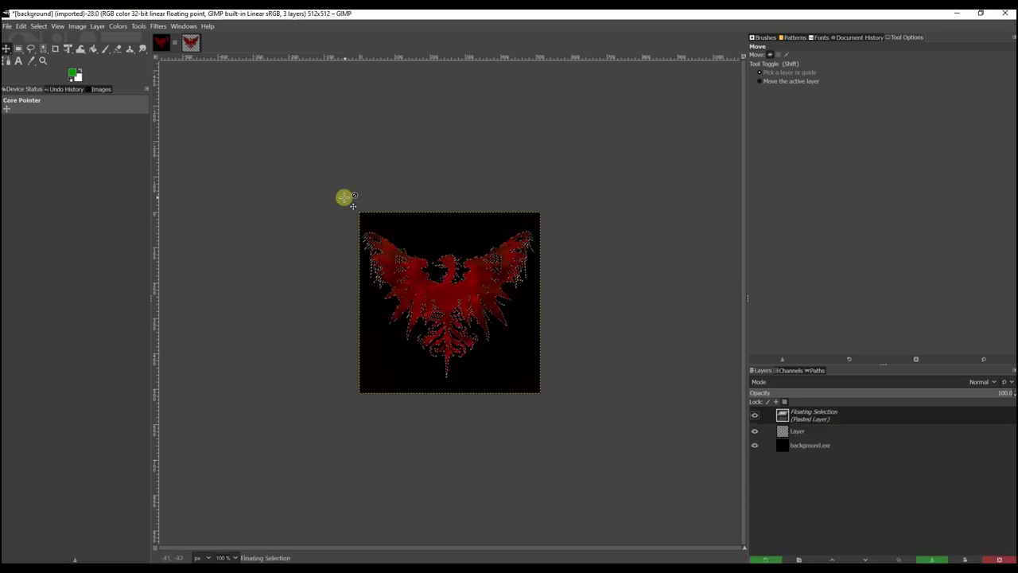
# Anchor the floating phoenix selection onto Layer
pyautogui.rightClick(810, 415)
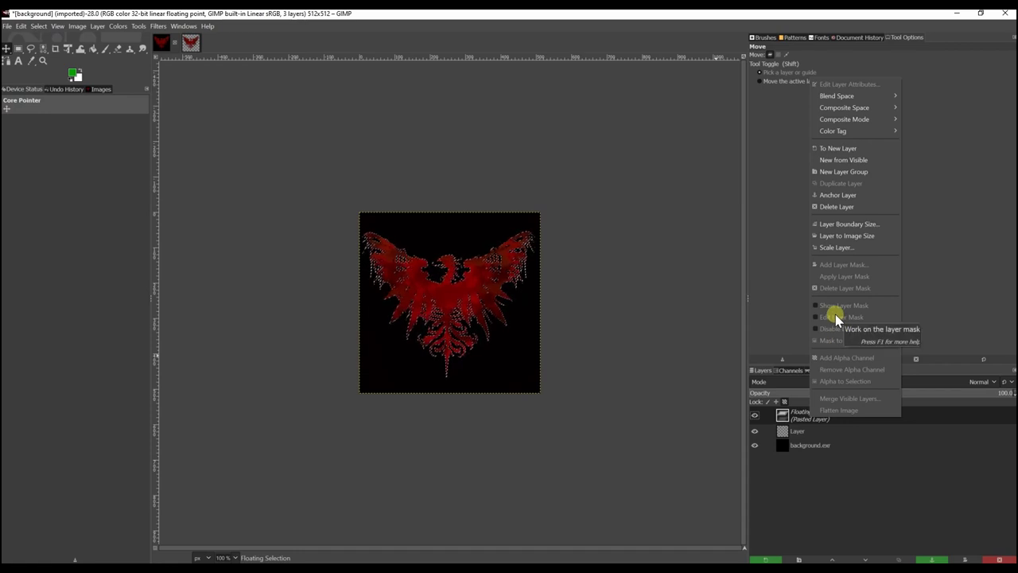
pyautogui.click(802, 469)
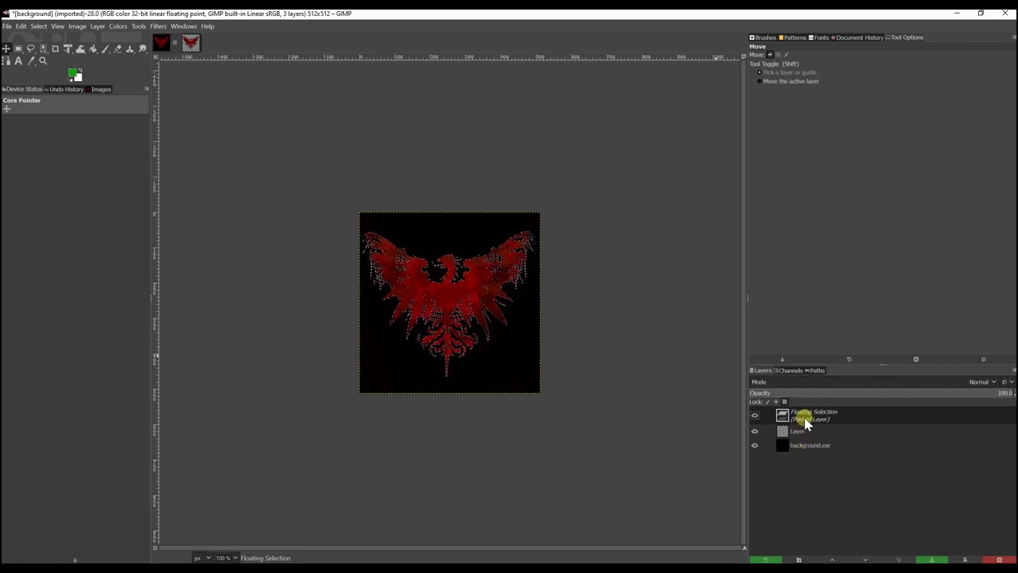
pyautogui.rightClick(800, 415)
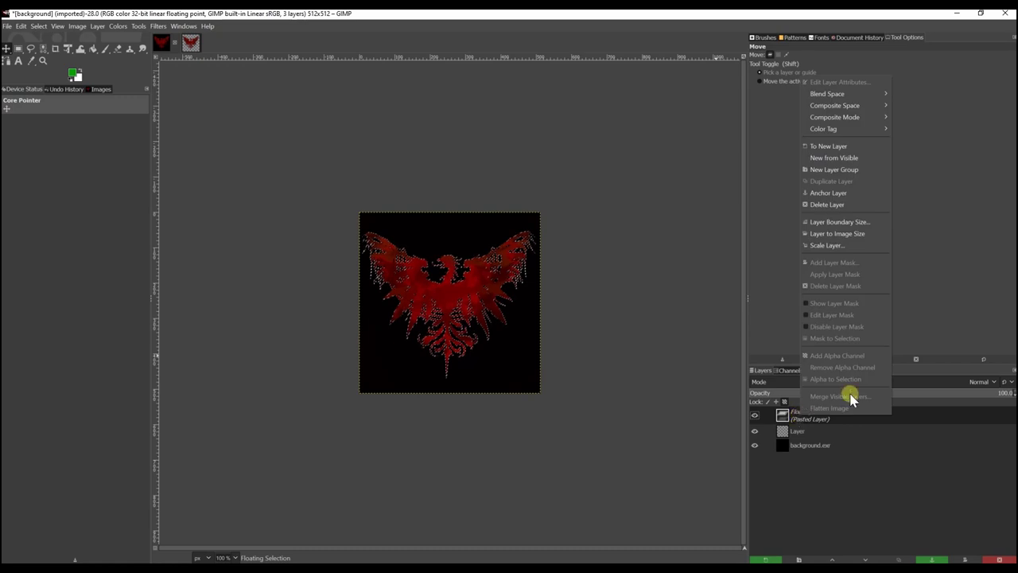
pyautogui.click(828, 193)
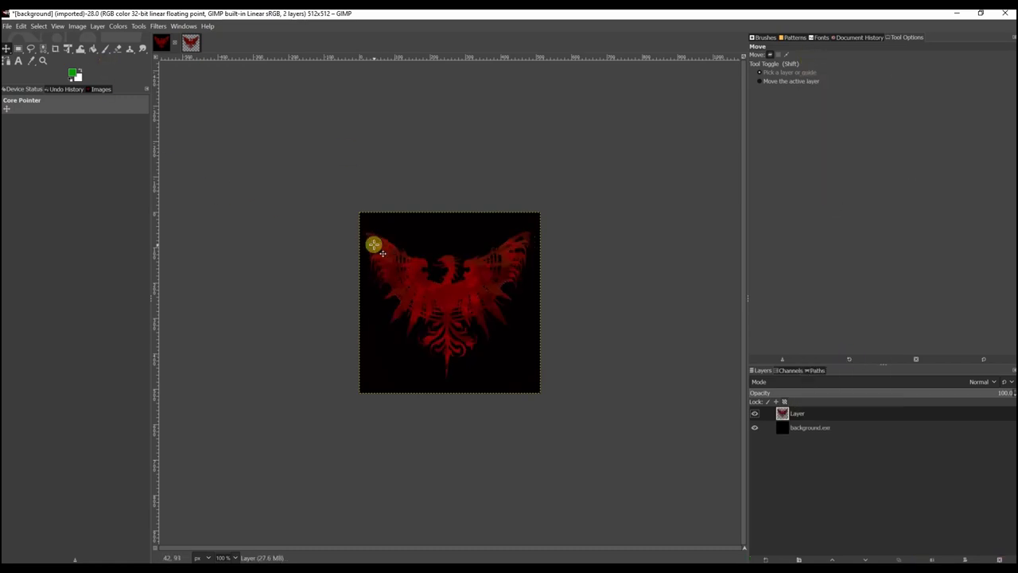
# Scale the phoenix layer down to 262×262 pixels with the Scale tool and apply it
pyautogui.click(70, 51)
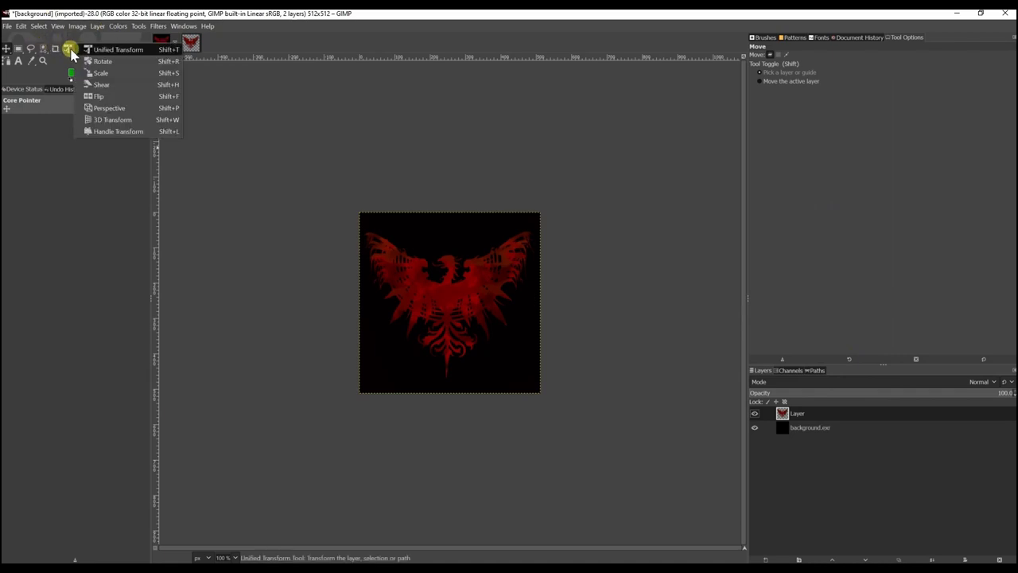
pyautogui.click(94, 73)
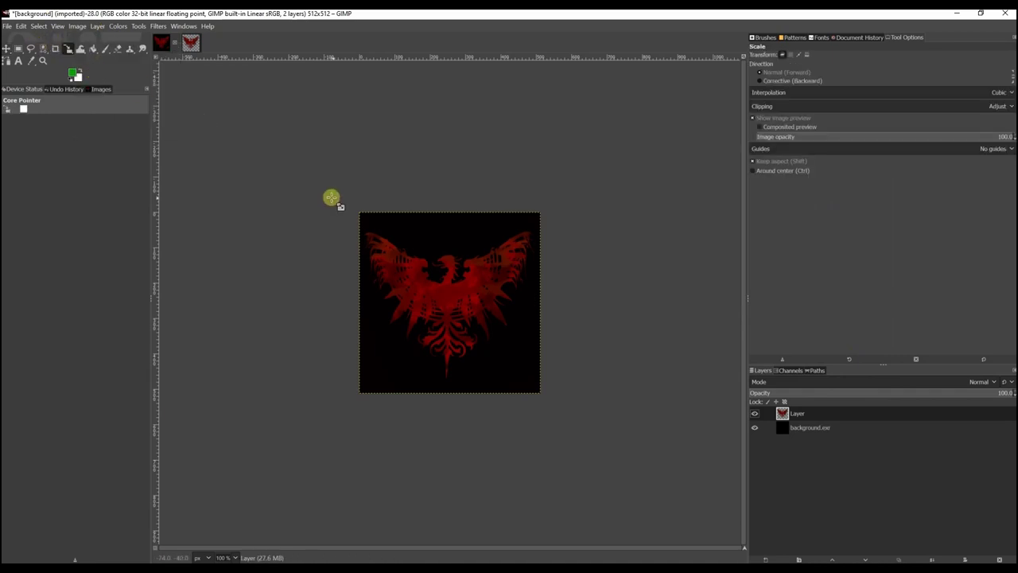
pyautogui.moveTo(357, 211); pyautogui.dragTo(457, 297)
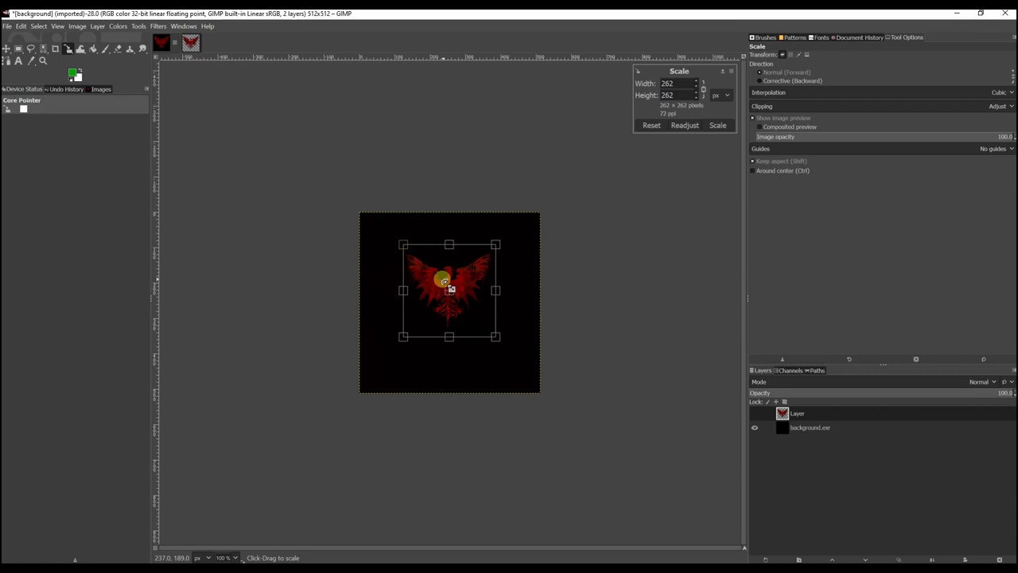
pyautogui.press('Return')
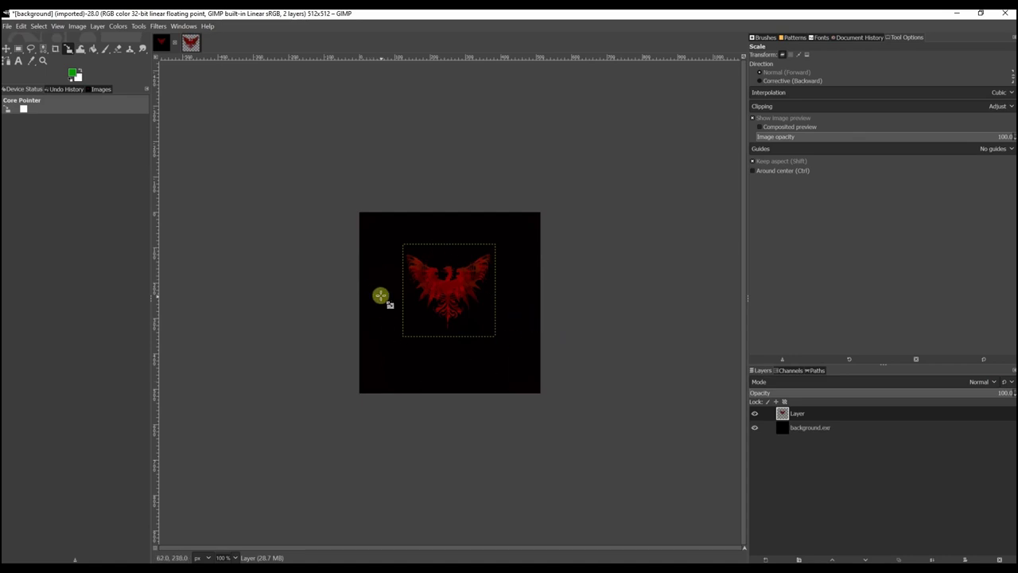
pyautogui.click(8, 26)
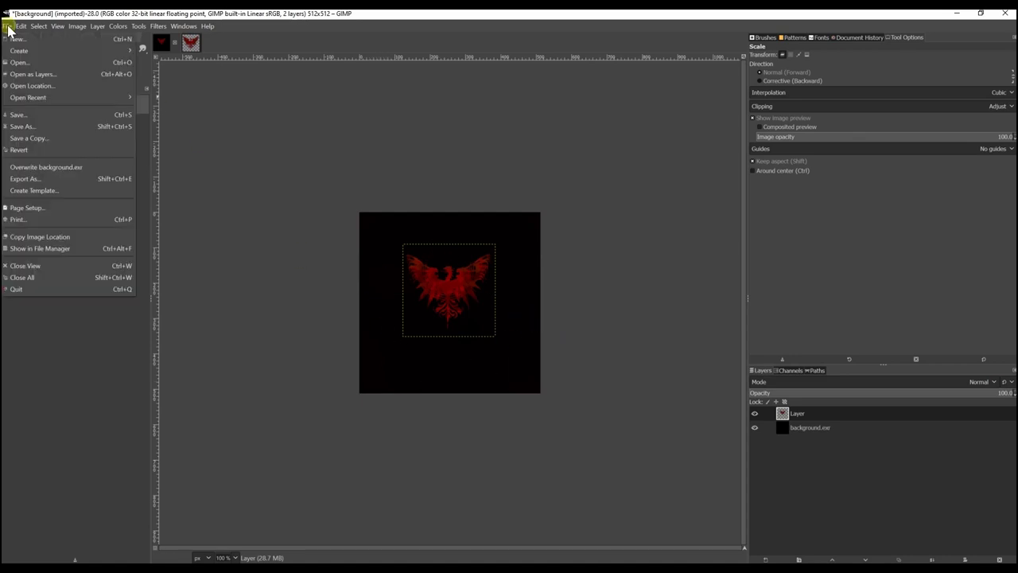
# Open text-aberration-arc.exr as a layer, scale it to 379×379 and centre it
pyautogui.click(59, 74)
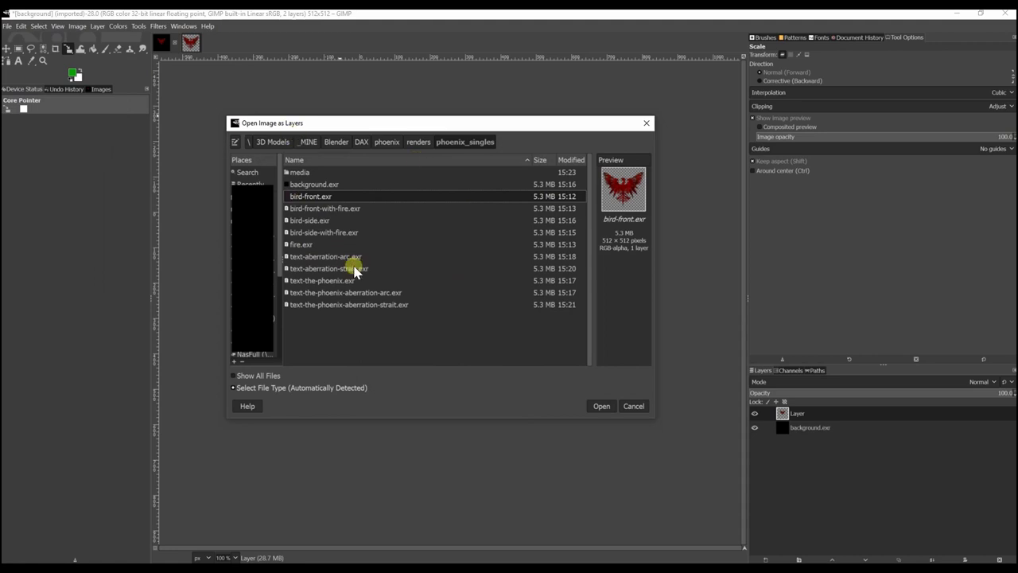
pyautogui.click(310, 259)
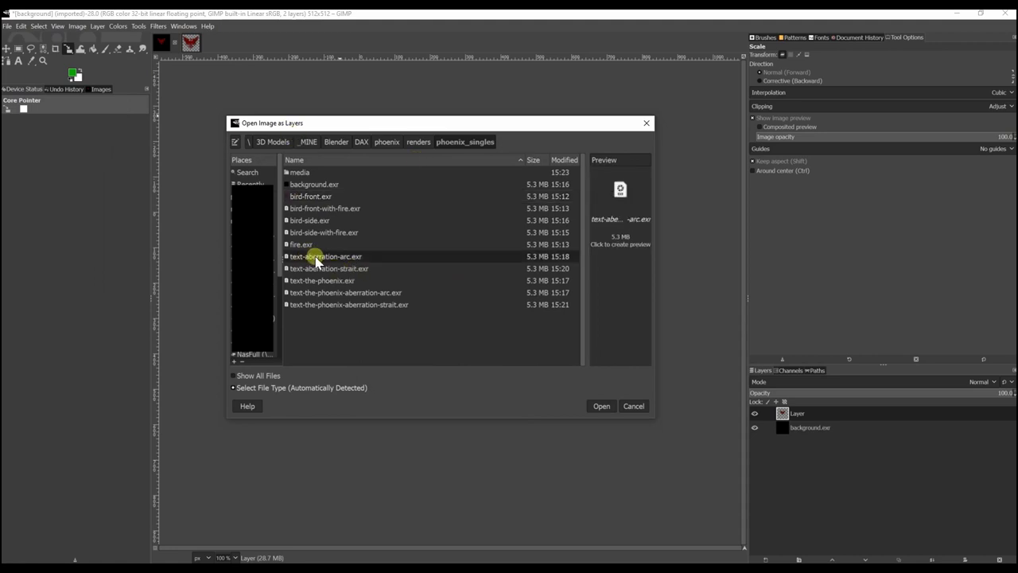
pyautogui.doubleClick(315, 259)
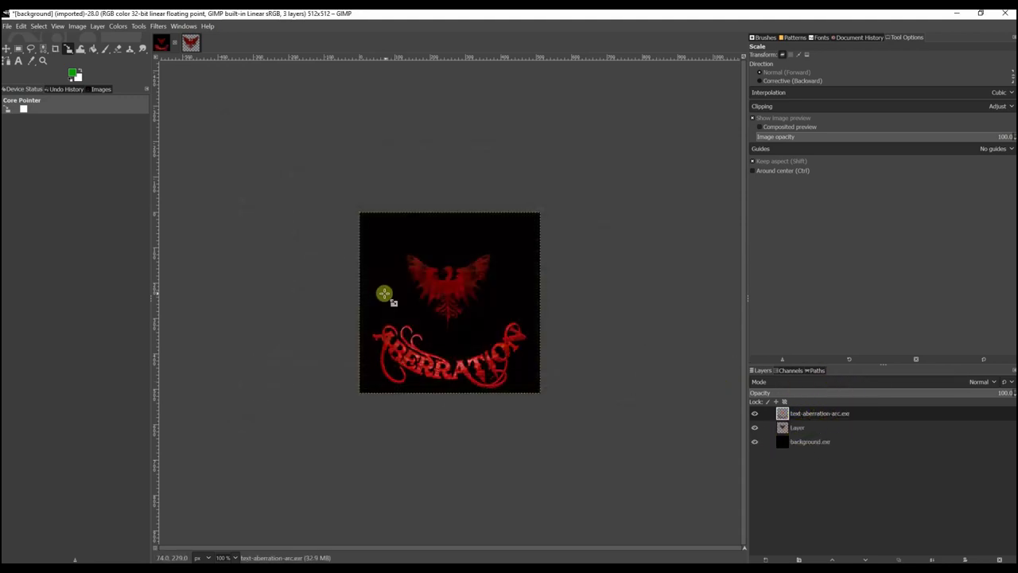
pyautogui.click(390, 348)
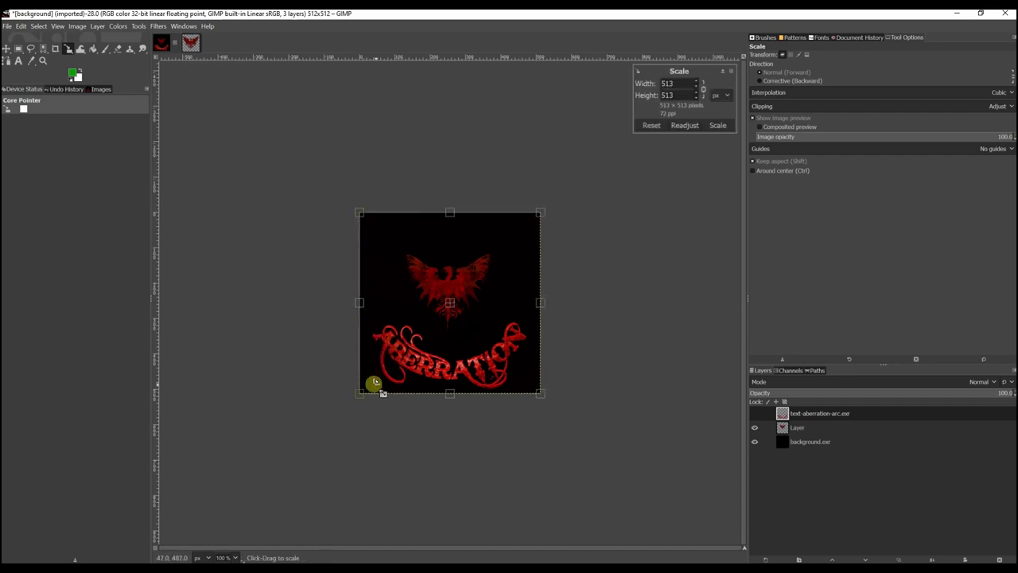
pyautogui.moveTo(359, 392); pyautogui.dragTo(399, 342)
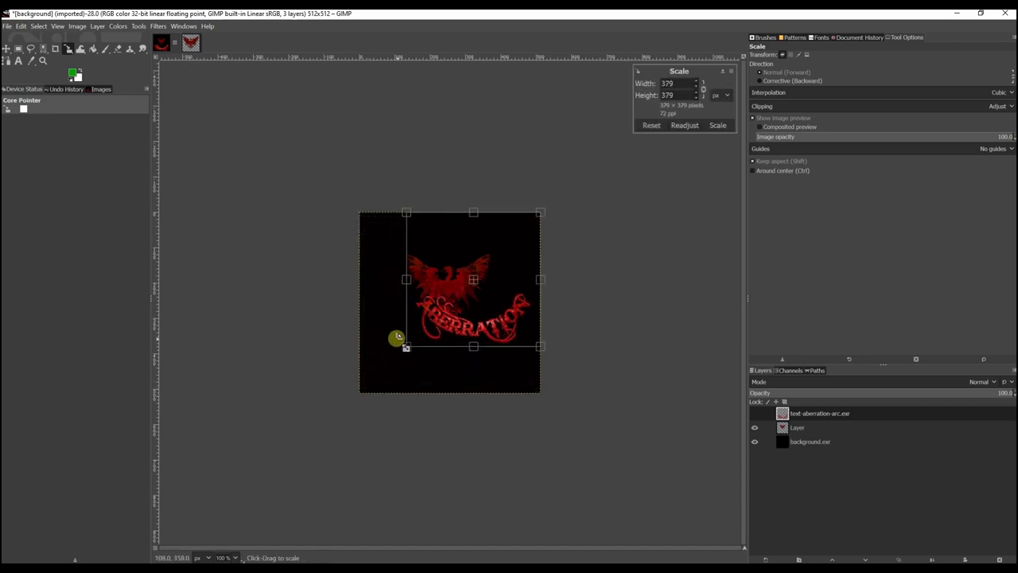
pyautogui.moveTo(483, 287); pyautogui.dragTo(460, 305)
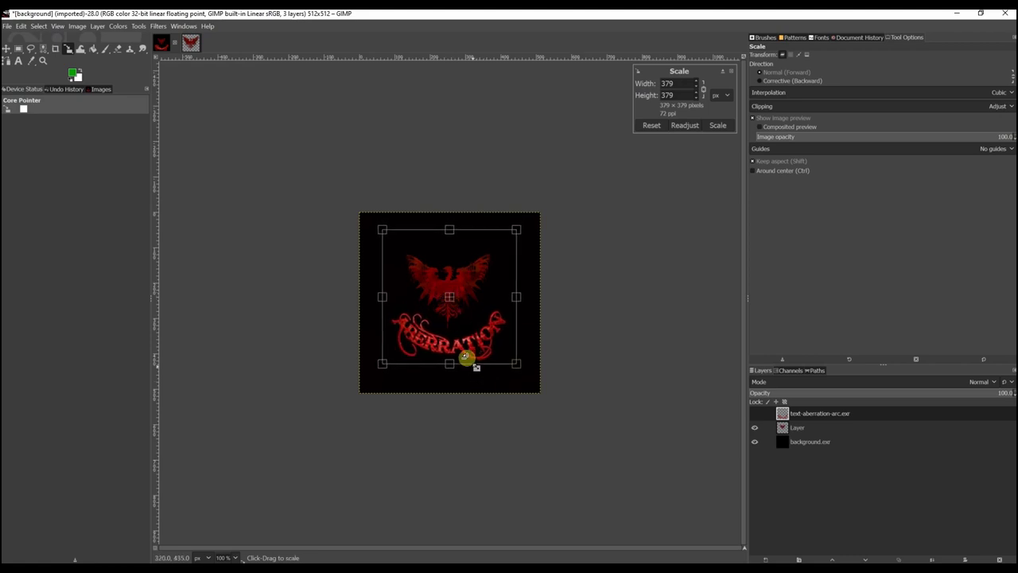
pyautogui.doubleClick(443, 310)
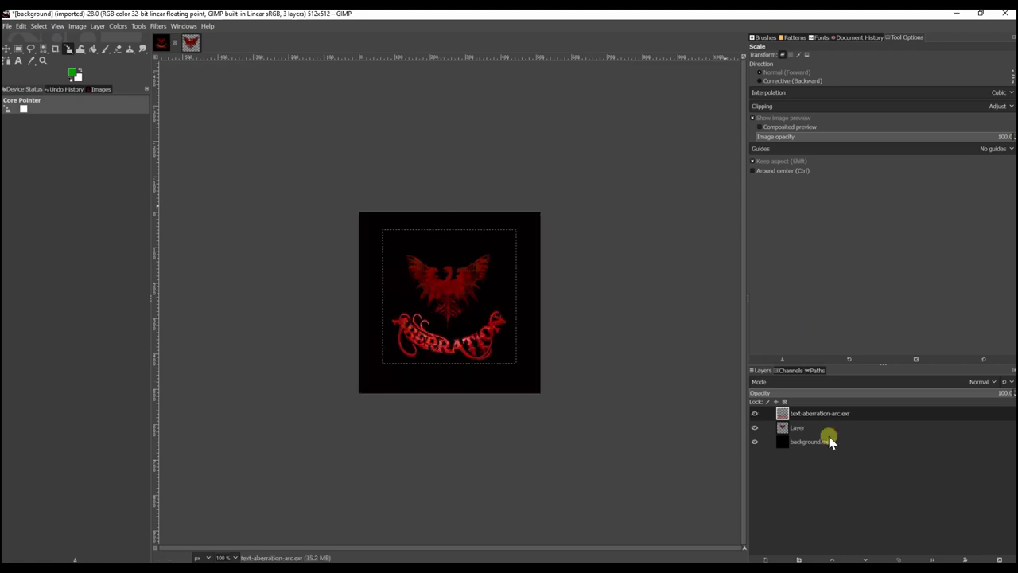
# Toggle the text and phoenix layers' visibility to check them, then cancel a stray scale
pyautogui.click(755, 413)
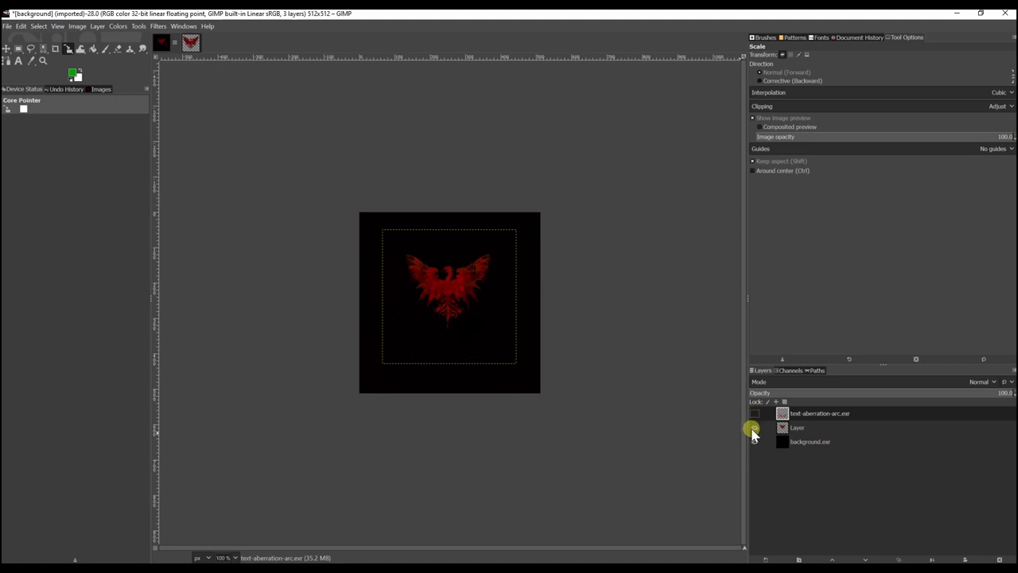
pyautogui.click(754, 428)
pyautogui.click(754, 428)
pyautogui.click(755, 413)
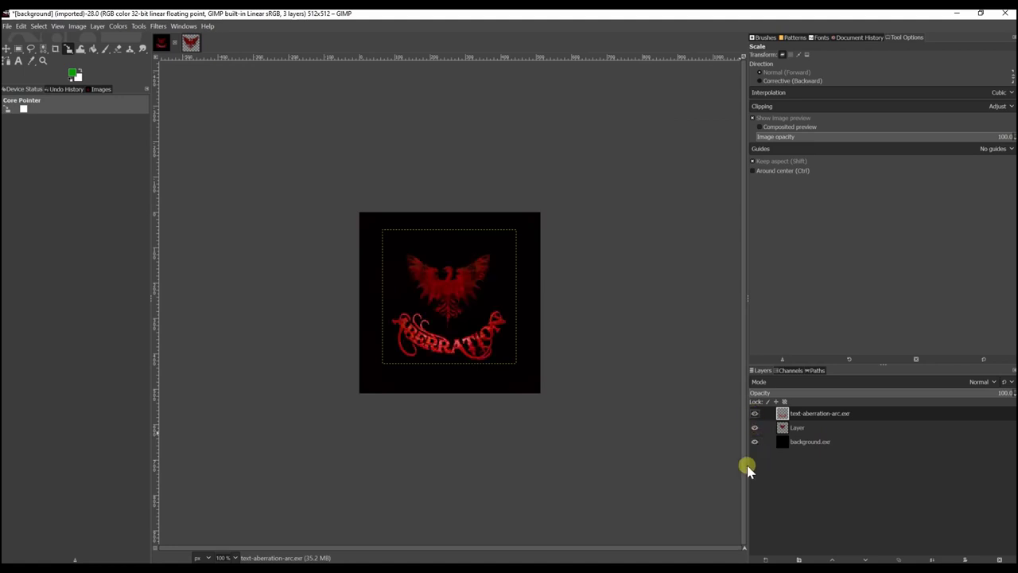
pyautogui.click(293, 195)
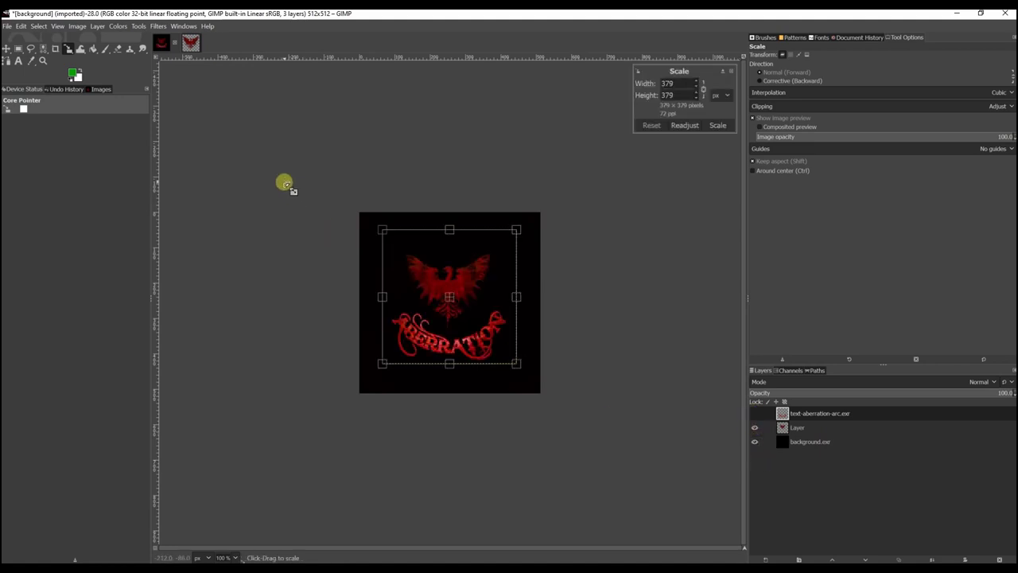
pyautogui.press('Escape')
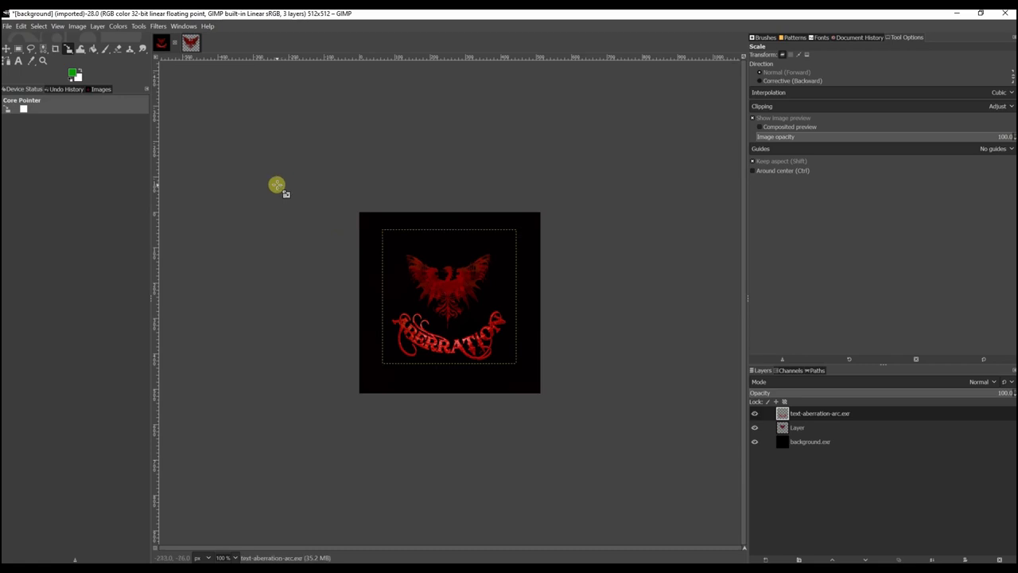
# Export As background.png with the PNG image file type chosen by typing 'pn'
pyautogui.click(7, 26)
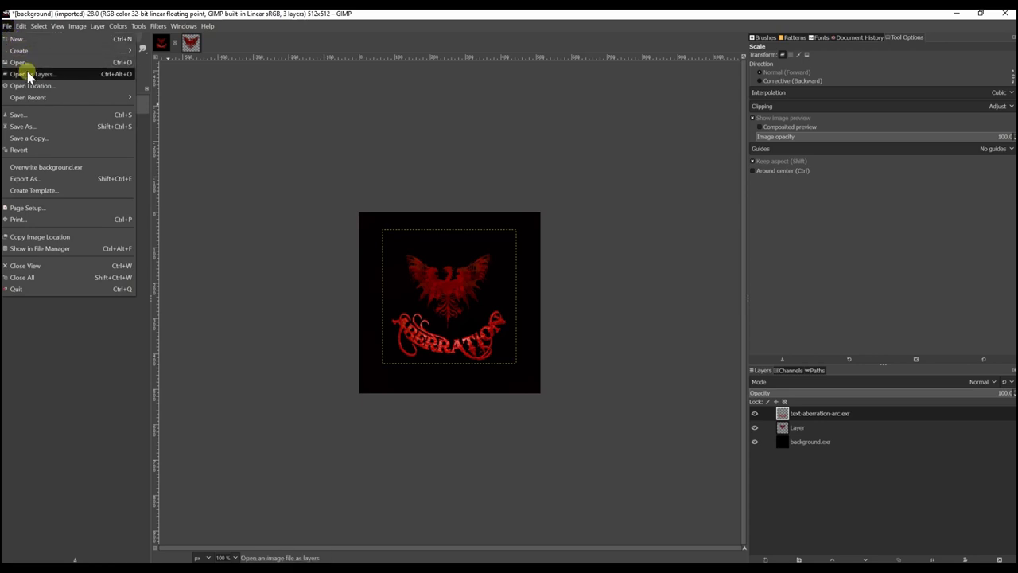
pyautogui.click(72, 181)
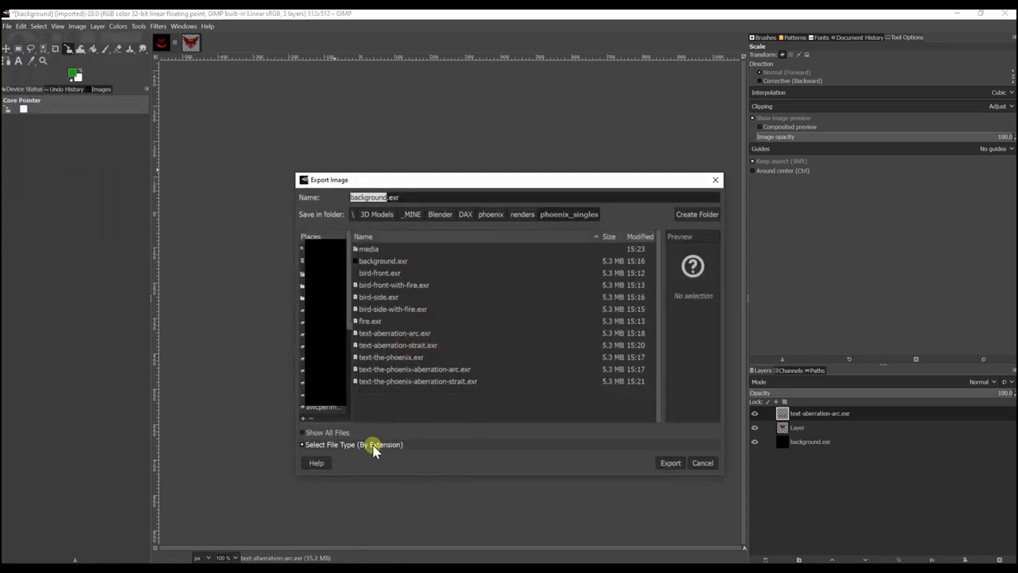
pyautogui.click(374, 446)
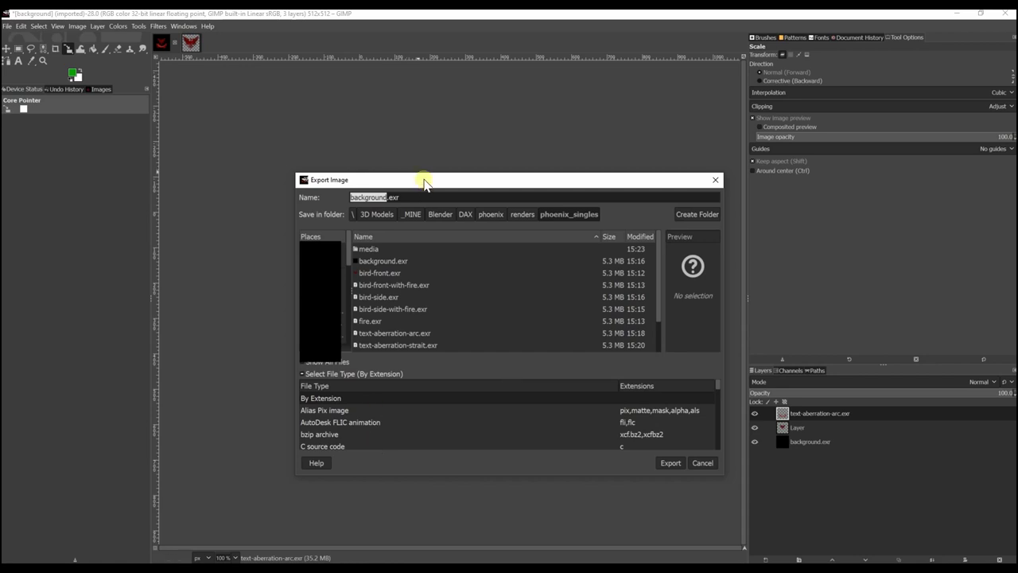
pyautogui.moveTo(424, 181); pyautogui.dragTo(343, 93)
pyautogui.click(310, 309)
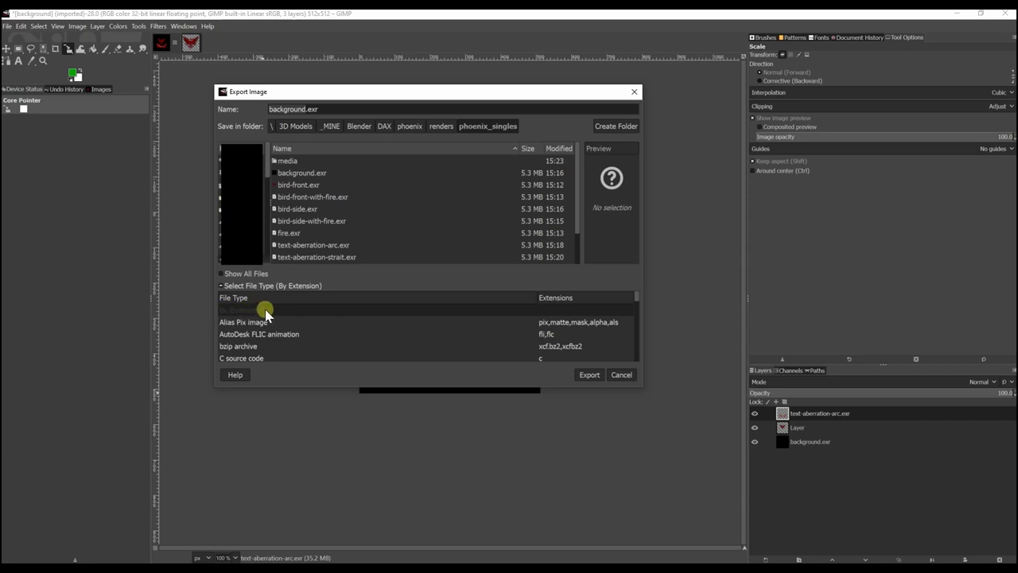
pyautogui.write('png')
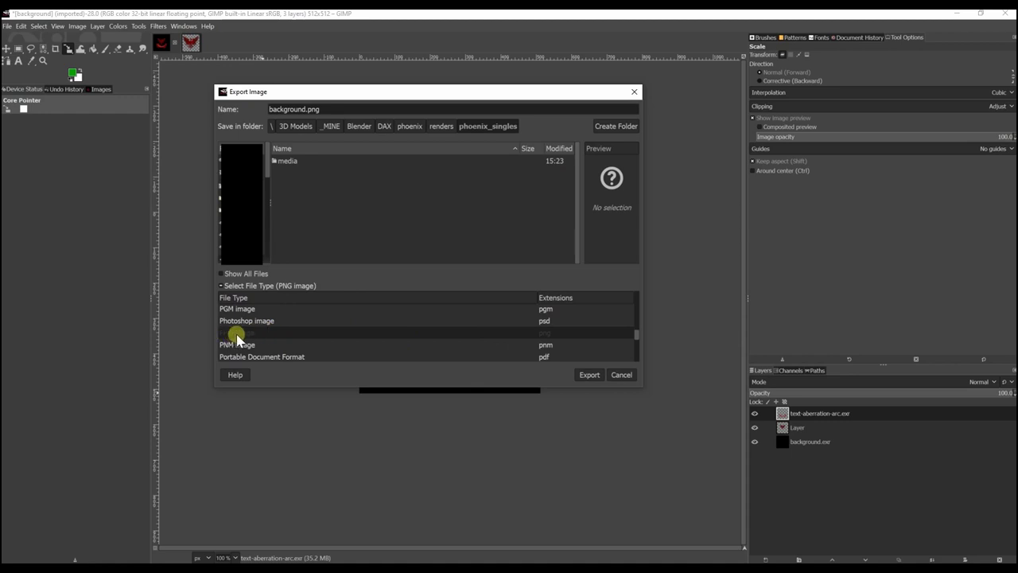
pyautogui.click(589, 374)
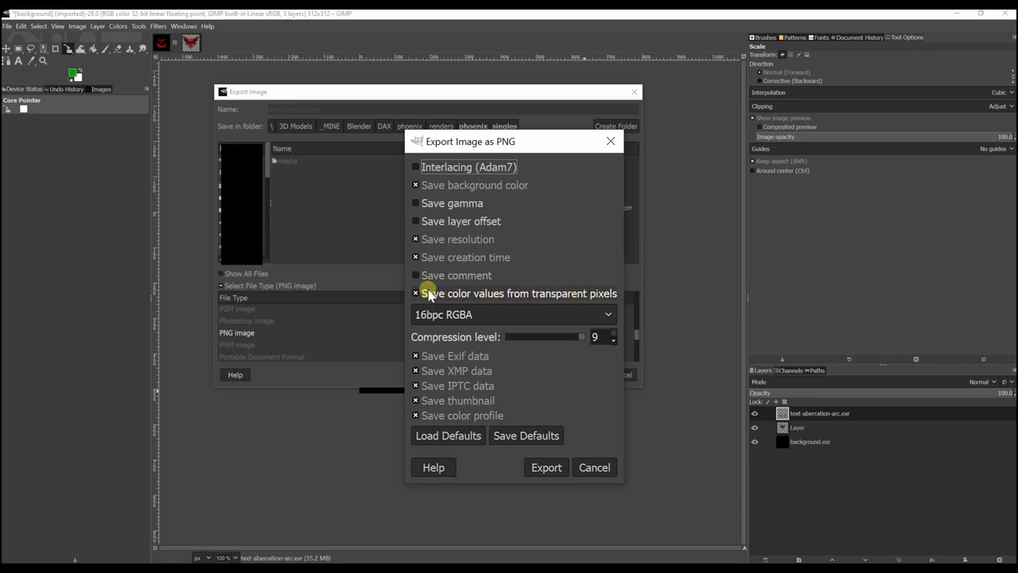
# Set the PNG pixel format to 16bpc RGBA and export background.png
pyautogui.click(417, 295)
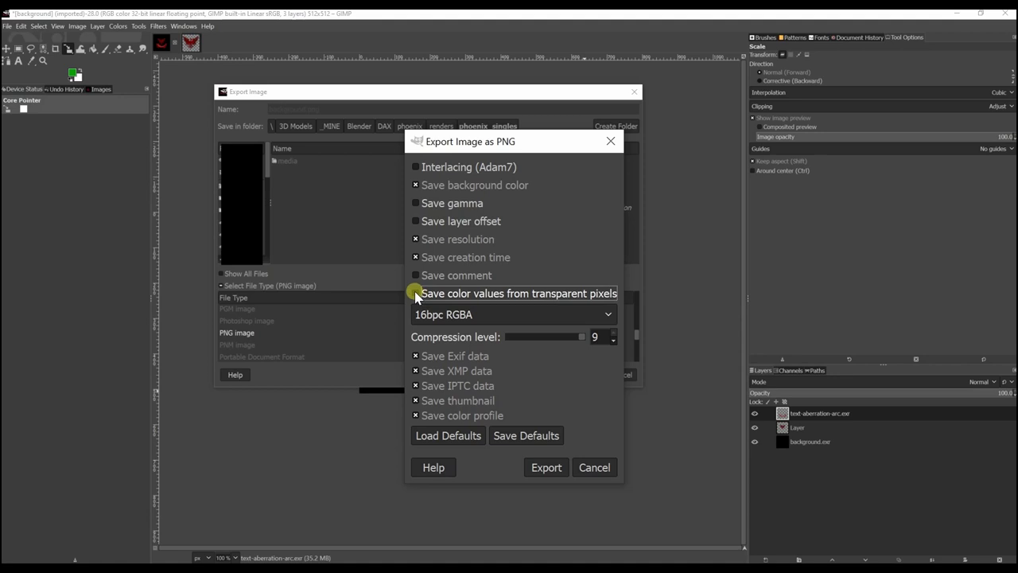
pyautogui.click(606, 315)
pyautogui.click(499, 335)
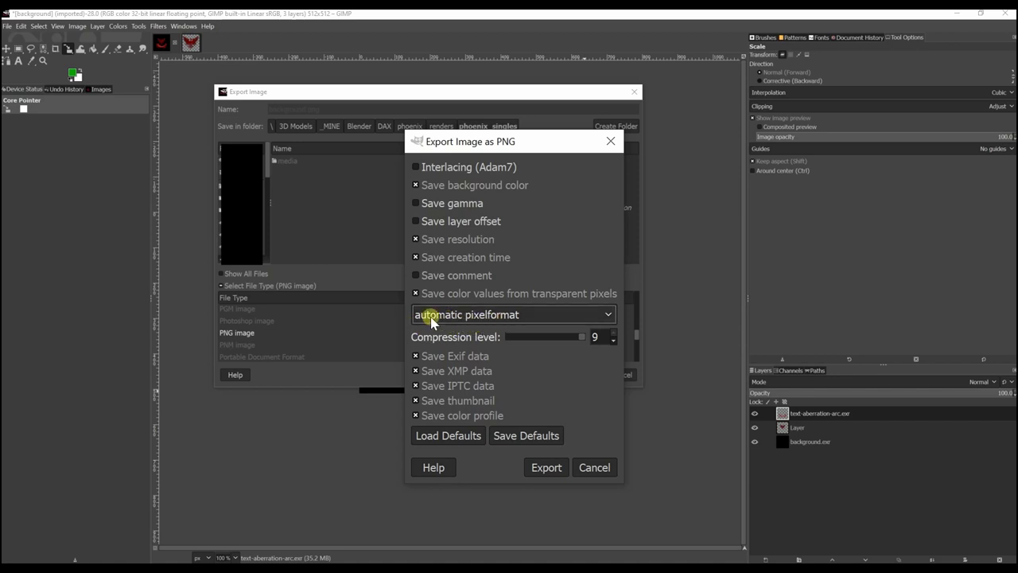
pyautogui.click(606, 315)
pyautogui.click(482, 335)
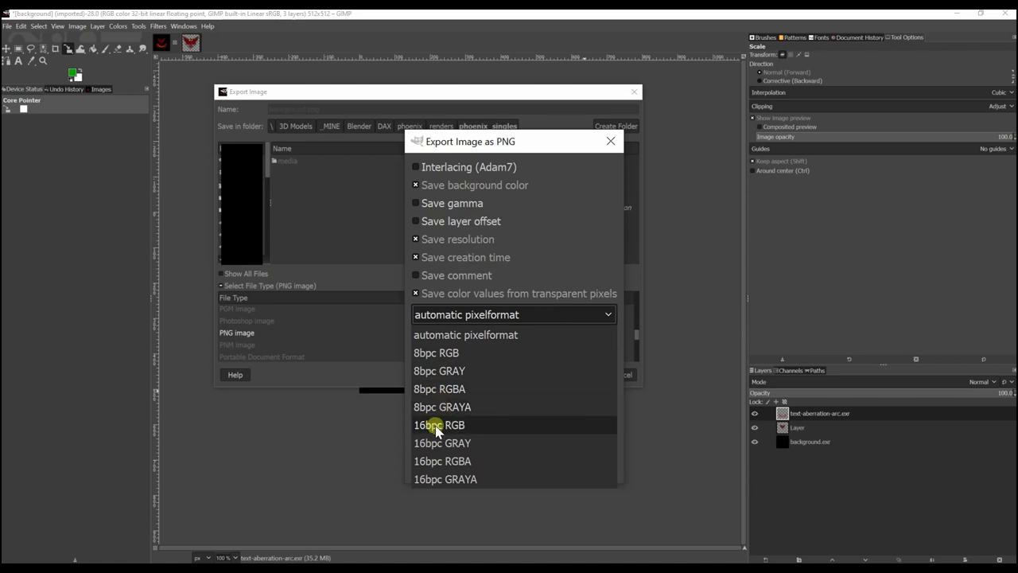
pyautogui.click(471, 463)
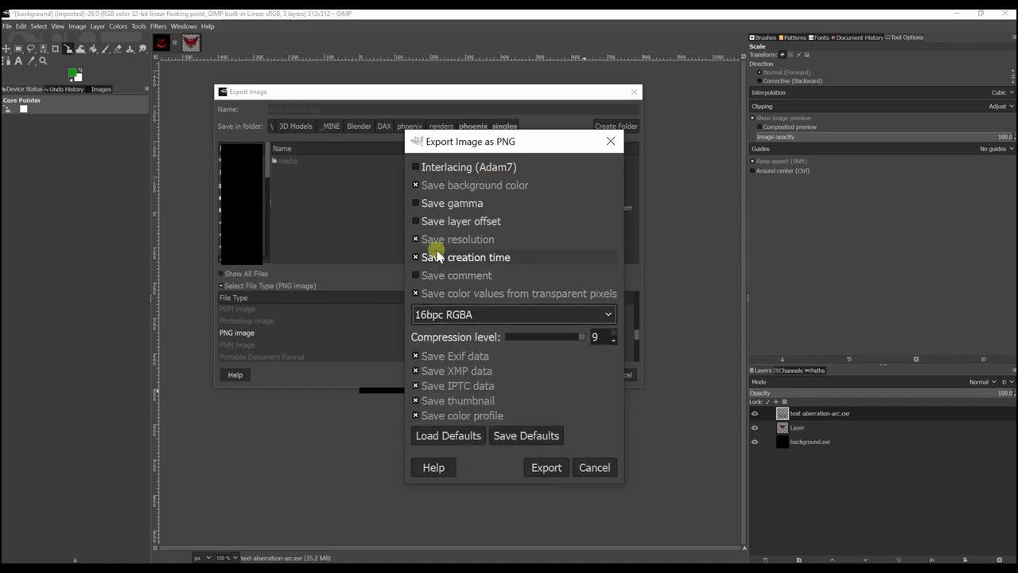
pyautogui.click(536, 470)
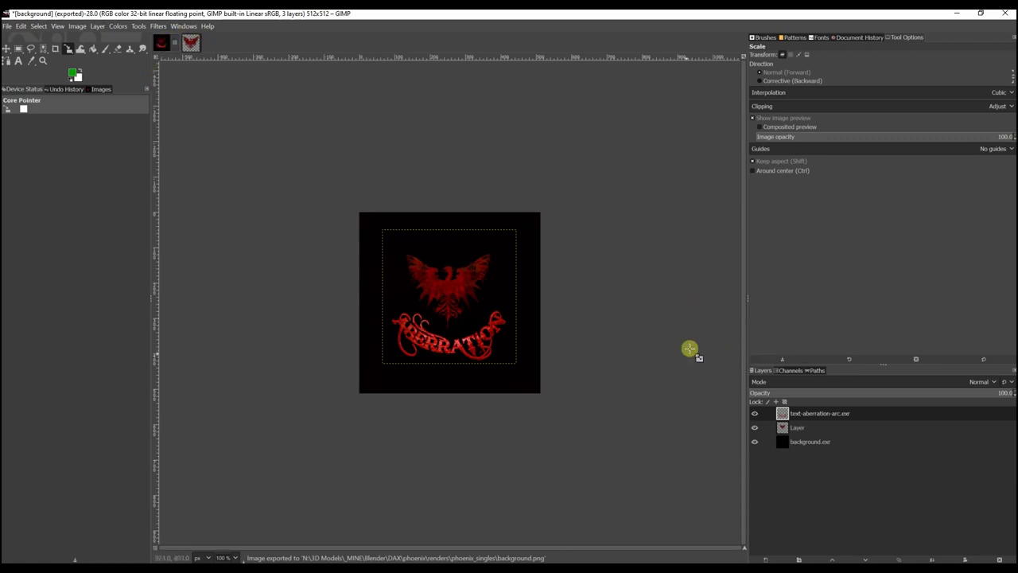
# Show the composite's Red, Green, Blue and Alpha channels in the Channels tab
pyautogui.click(789, 370)
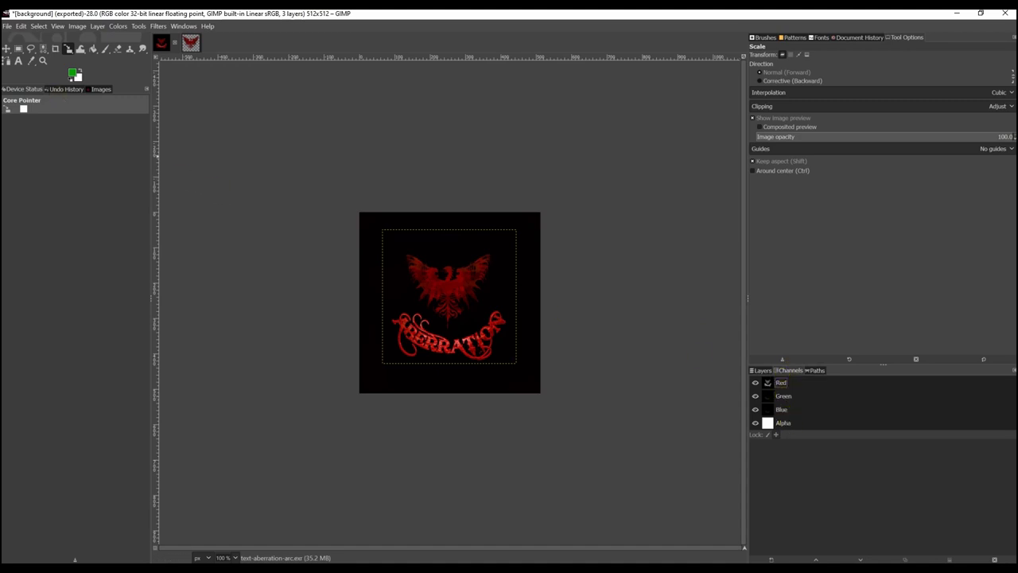
pyautogui.click(6, 26)
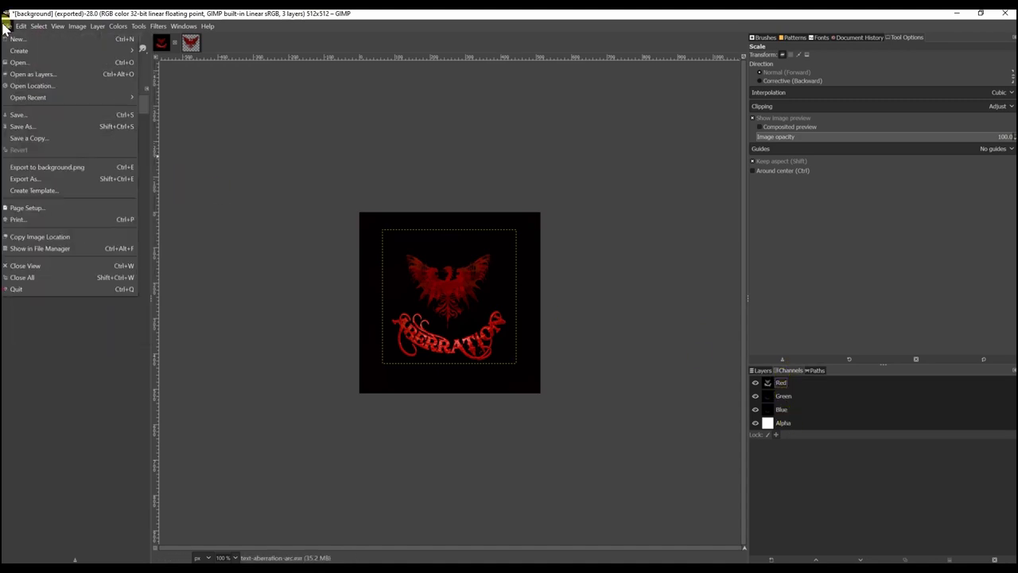
# Open the exported background.png from the phoenix_singles folder
pyautogui.click(23, 62)
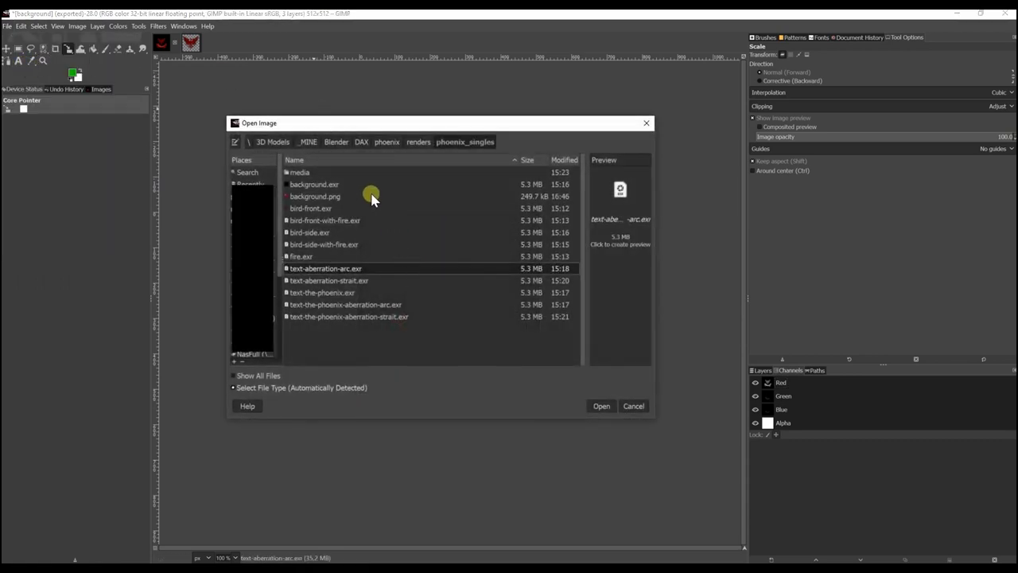
pyautogui.click(306, 197)
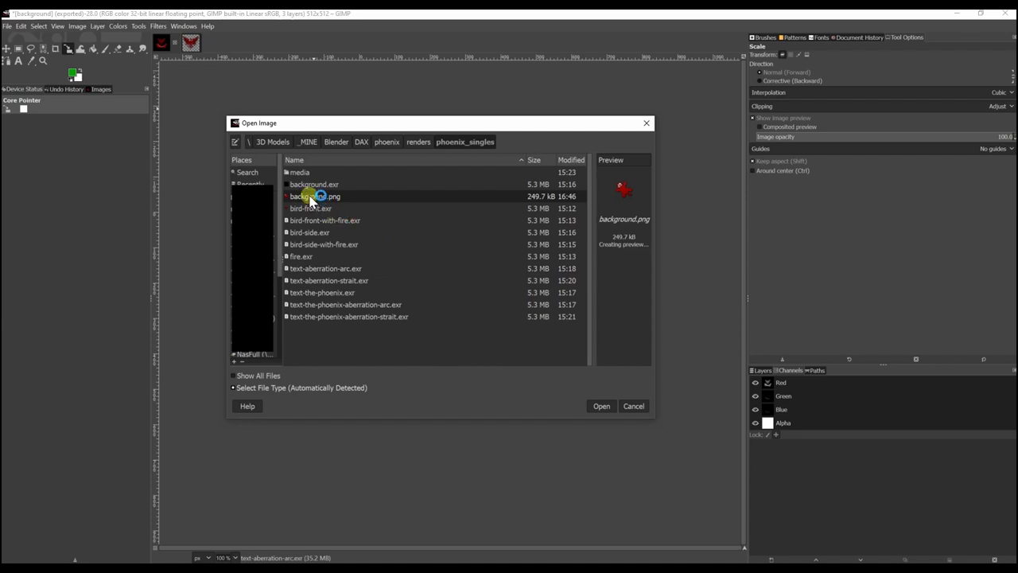
pyautogui.doubleClick(310, 200)
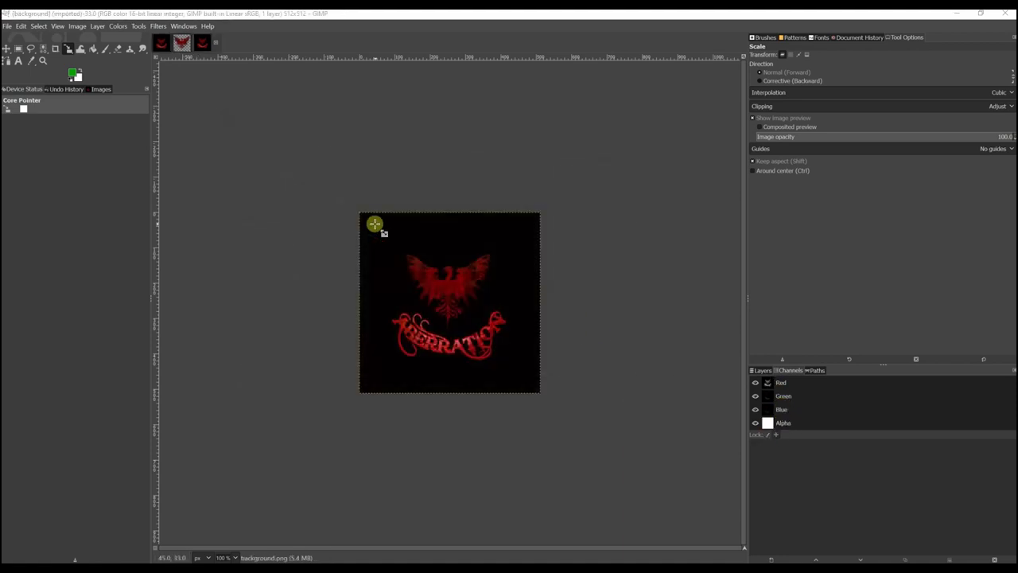
# On the three-layer composite, hide the ABERRATION text and phoenix layers, then view the bird-front image
pyautogui.moveTo(205, 48); pyautogui.dragTo(163, 46)
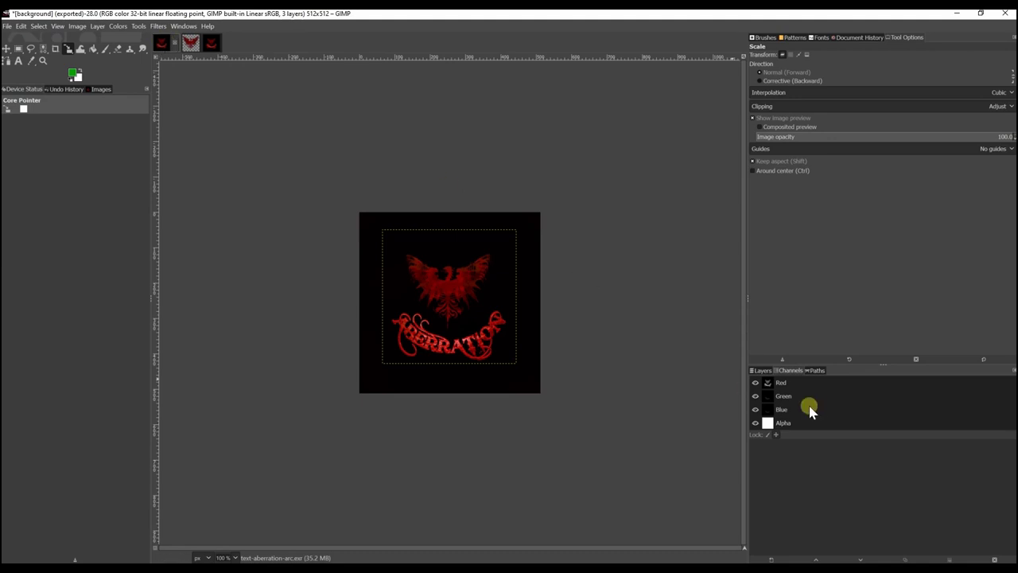
pyautogui.click(761, 370)
pyautogui.click(755, 414)
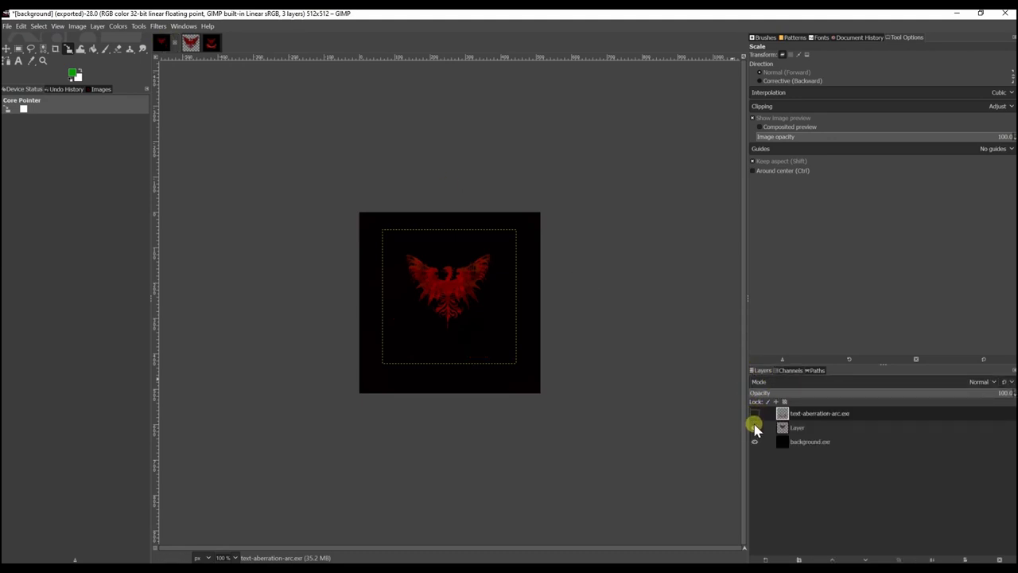
pyautogui.click(755, 427)
pyautogui.click(191, 43)
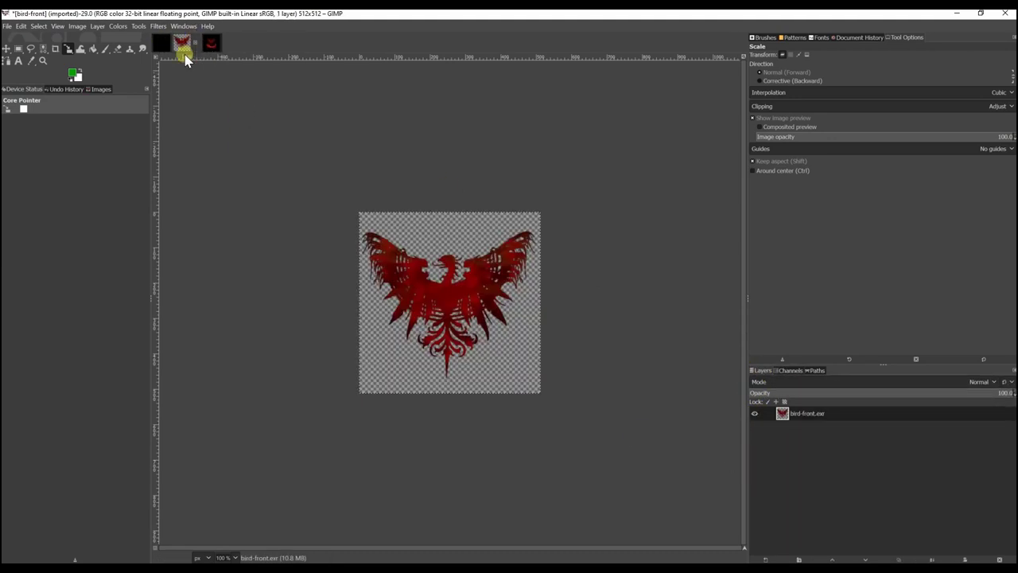
# In the reopened background.png, hide and re-show its single layer to confirm the flattened logo
pyautogui.click(206, 45)
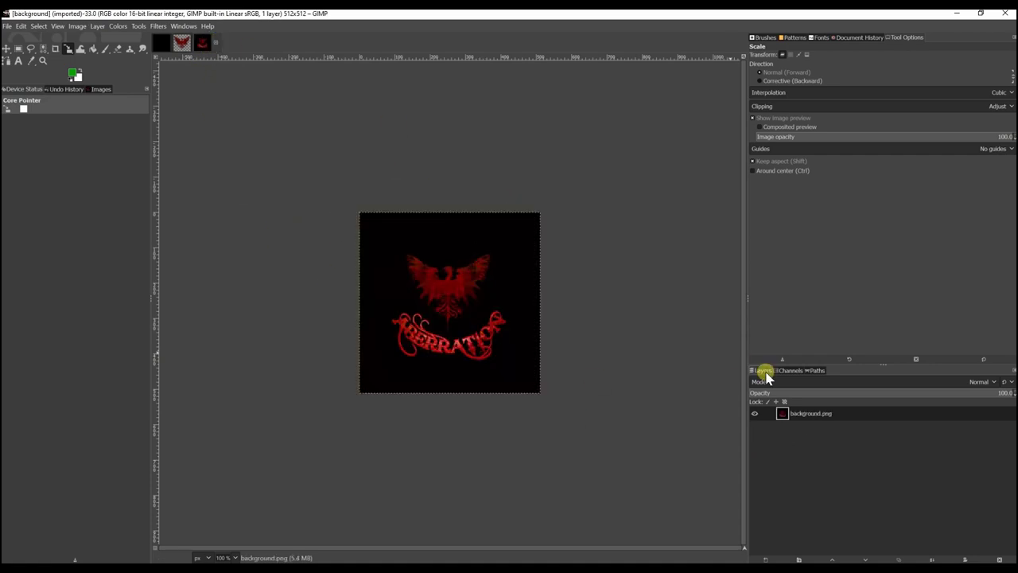
pyautogui.click(755, 413)
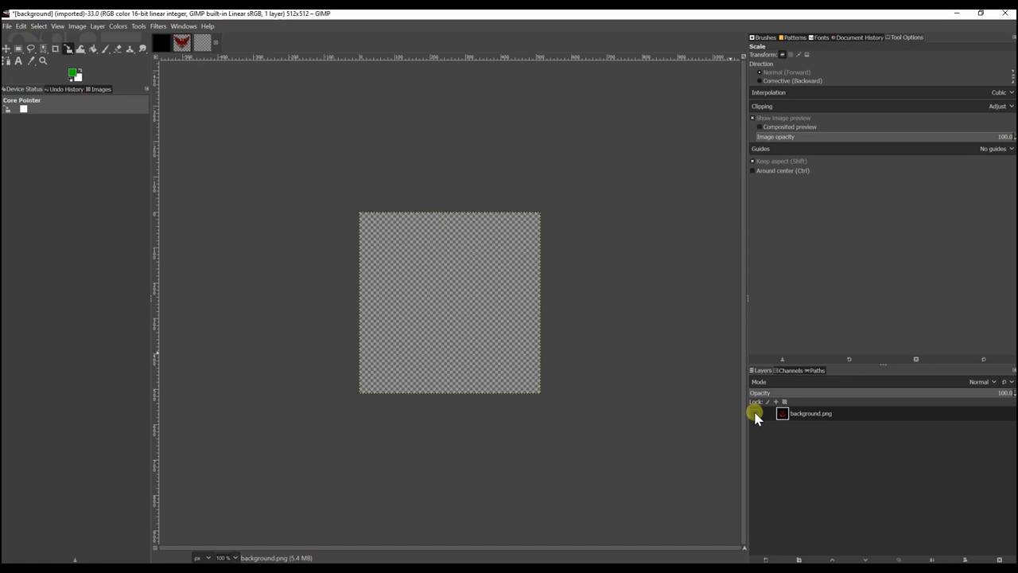
pyautogui.click(755, 414)
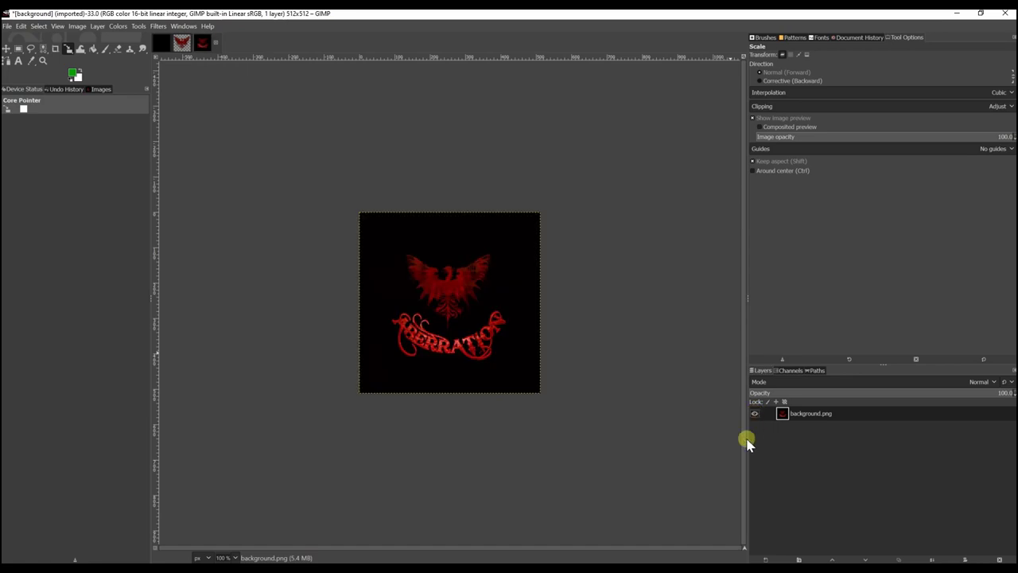
# Toggle the Red, Green, Blue and Alpha channel visibility of background.png to confirm all four channels
pyautogui.click(791, 371)
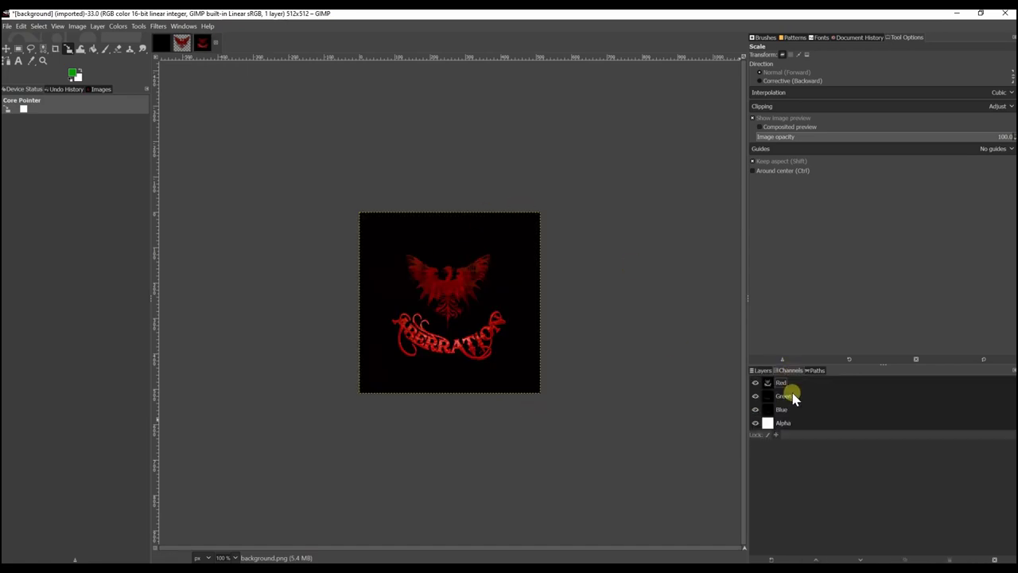
pyautogui.click(782, 383)
pyautogui.click(755, 395)
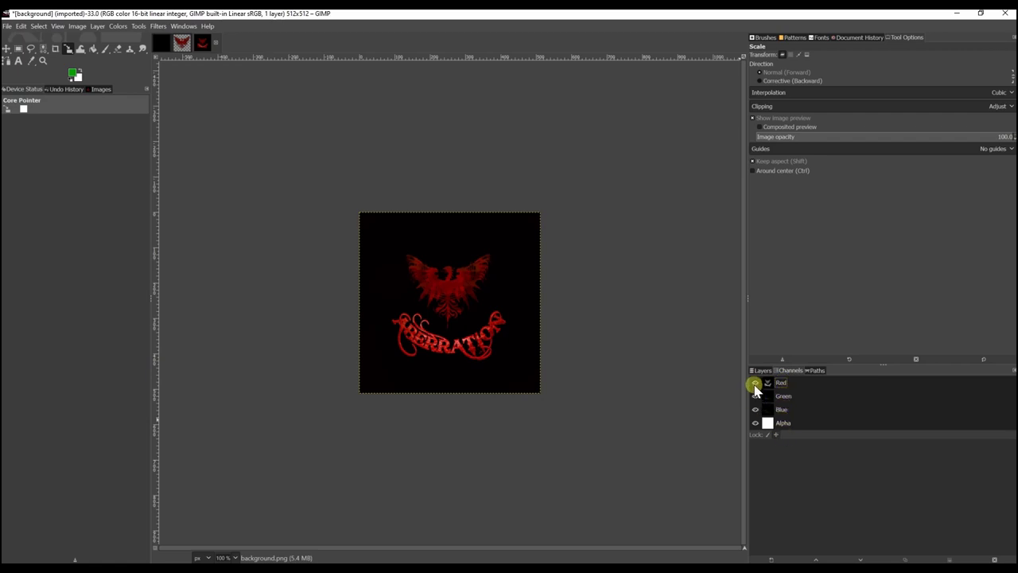
pyautogui.click(755, 383)
pyautogui.click(754, 384)
pyautogui.click(755, 396)
pyautogui.click(755, 396)
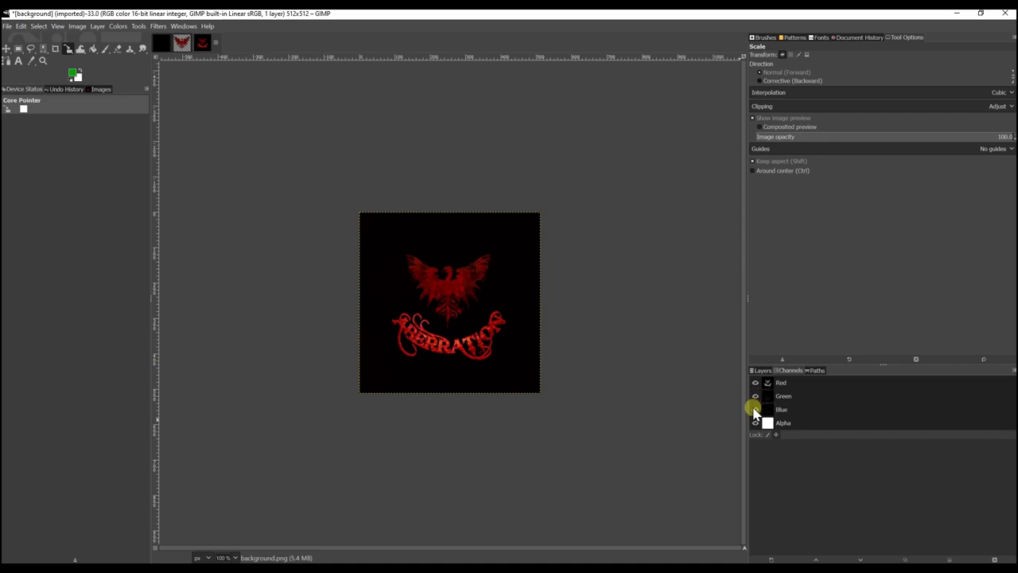
pyautogui.click(756, 421)
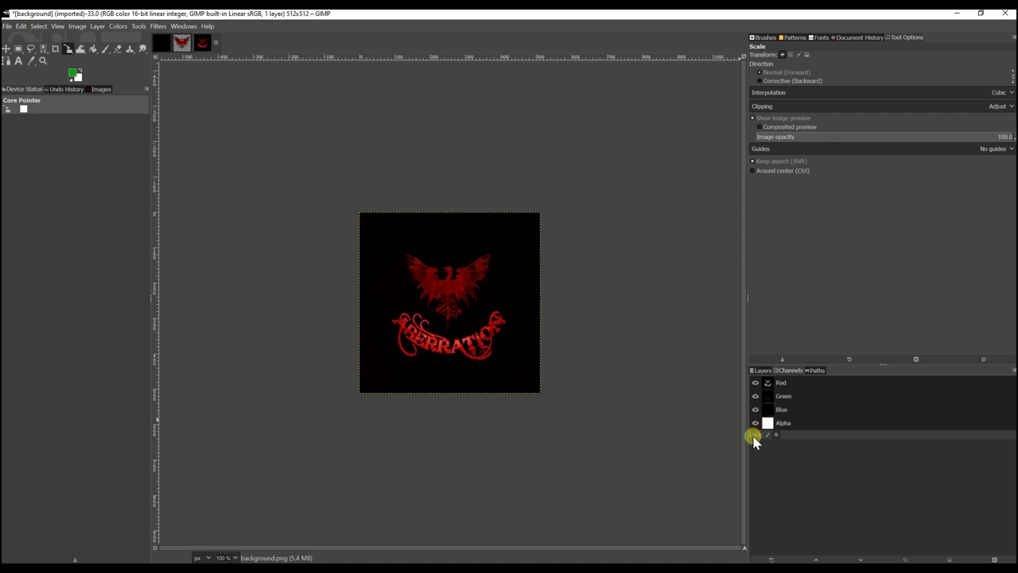